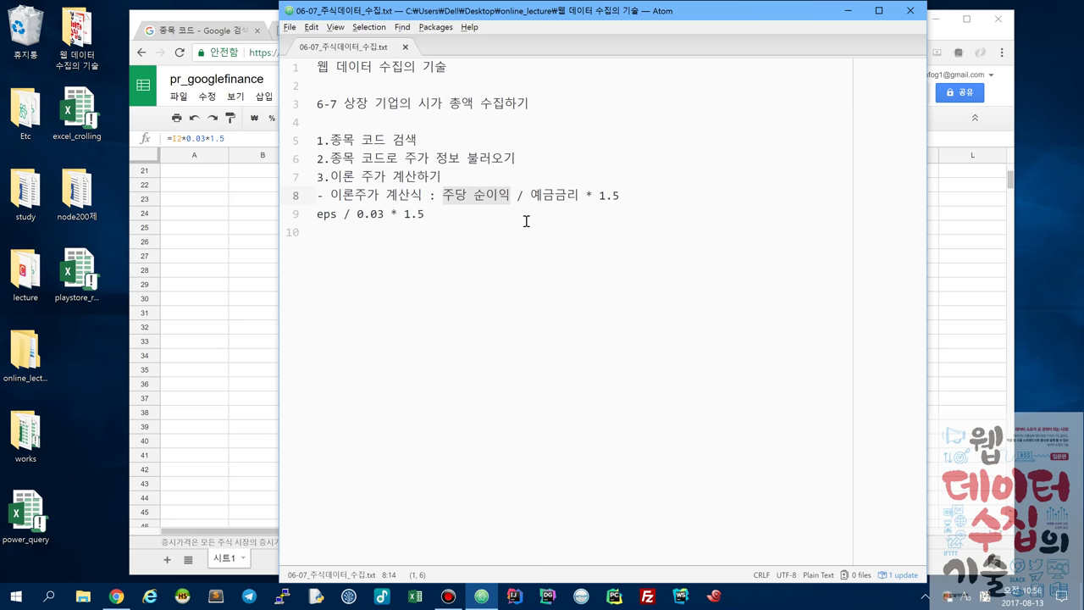
- Switch from the text notes to the pr_googlefinance spreadsheet and clear the contents of cells I1:J3
{"action": "key", "text": "alt+Tab"}
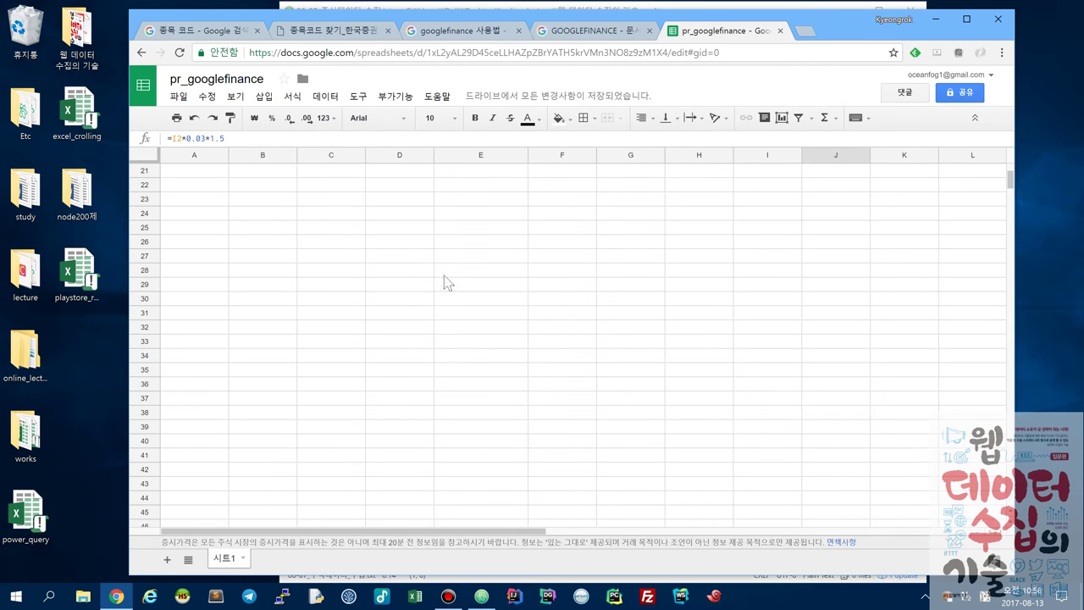
{"action": "scroll", "coordinate": [467, 245], "scroll_direction": "up", "scroll_amount": 5}
{"action": "key", "text": "Left"}
{"action": "key", "text": "Up"}
{"action": "key", "text": "shift+Down"}
{"action": "key", "text": "shift+Right"}
{"action": "key", "text": "shift+Down"}
{"action": "key", "text": "Delete"}
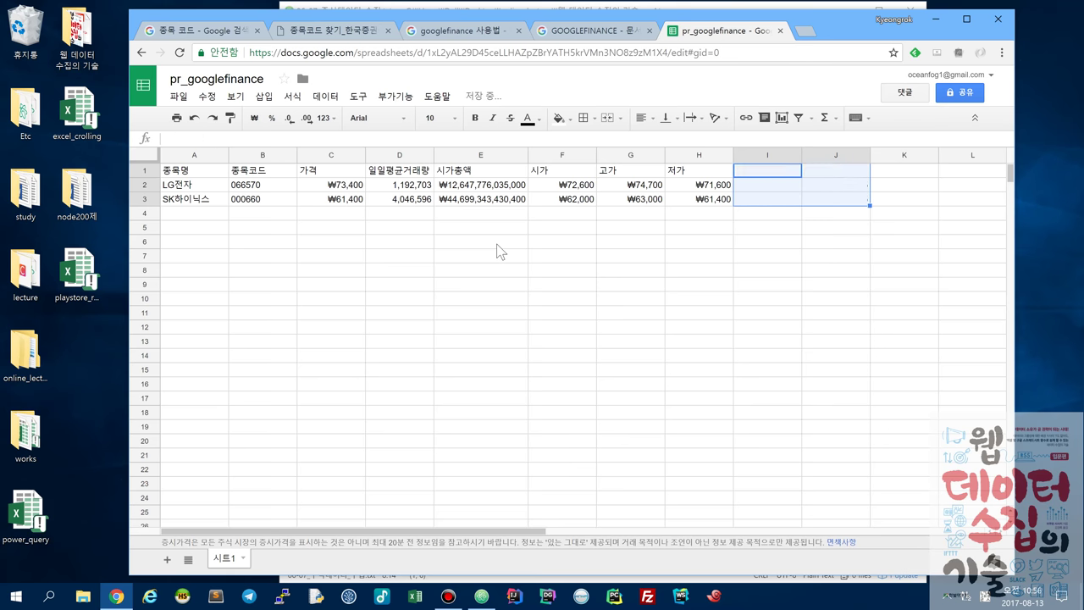
{"action": "key", "text": "Return"}
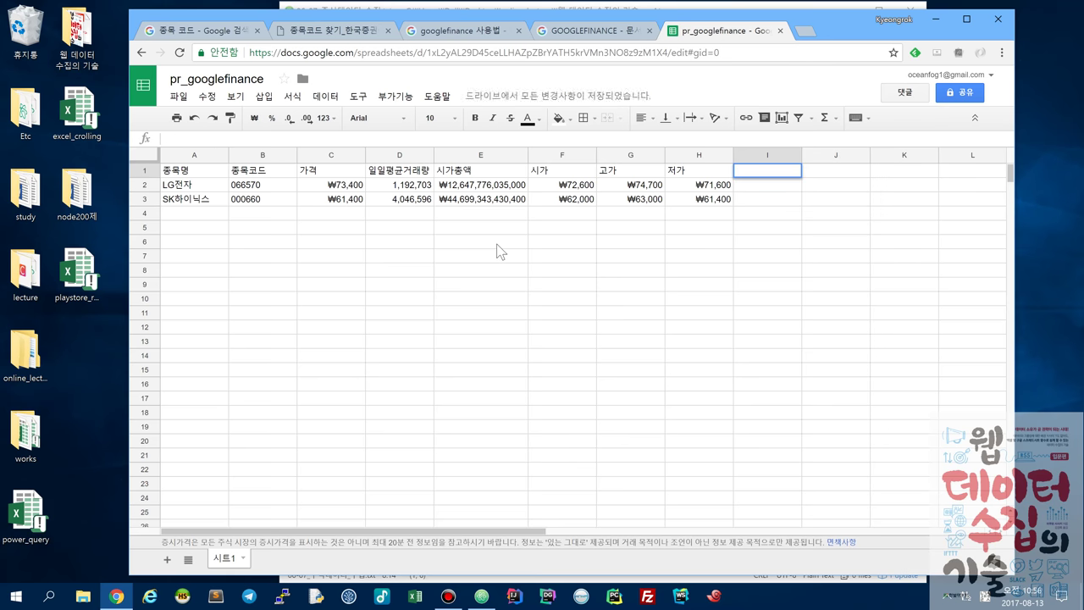
- Enter the column header 주당순이익 in cell I1
{"action": "type", "text": "주다ㅇ순이익"}
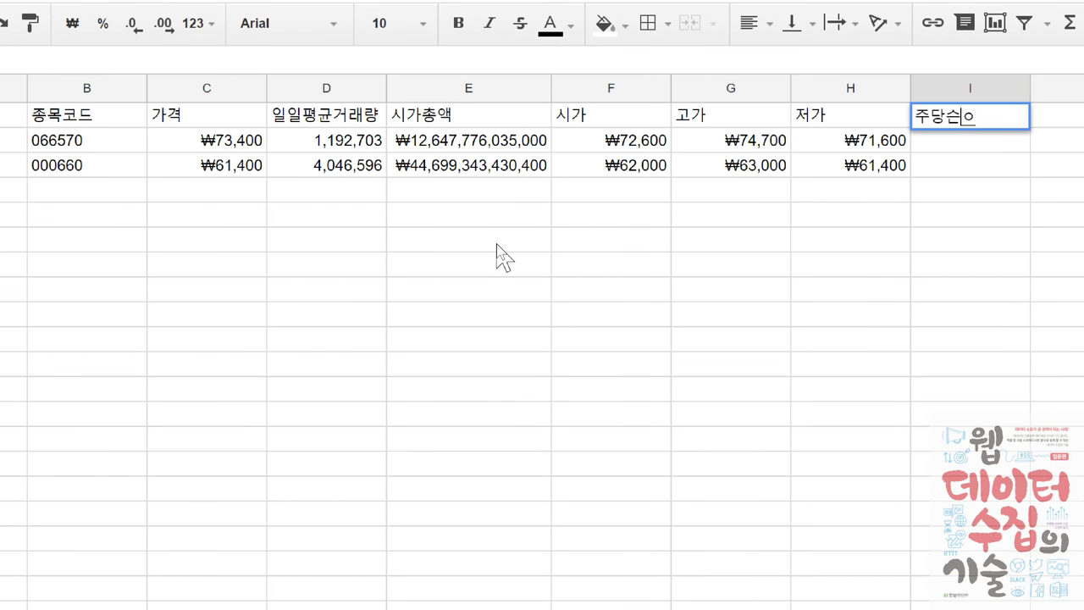
{"action": "key", "text": "BackSpace"}
{"action": "key", "text": "BackSpace"}
{"action": "key", "text": "BackSpace"}
{"action": "type", "text": "순이이익"}
{"action": "key", "text": "Return"}
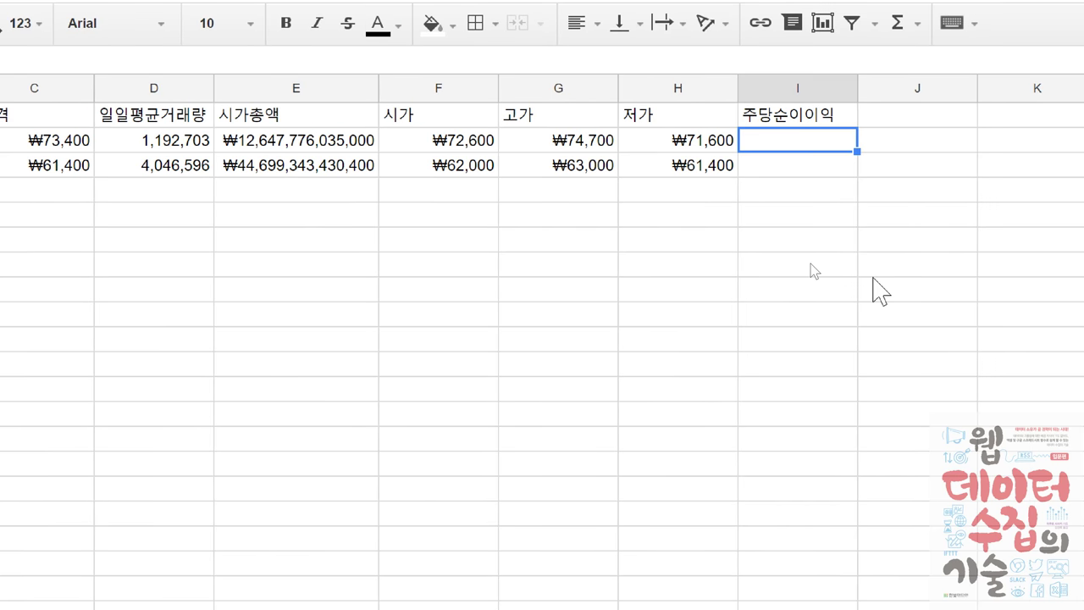
{"action": "key", "text": "Up"}
{"action": "key", "text": "Return"}
{"action": "key", "text": "Left"}
{"action": "key", "text": "BackSpace"}
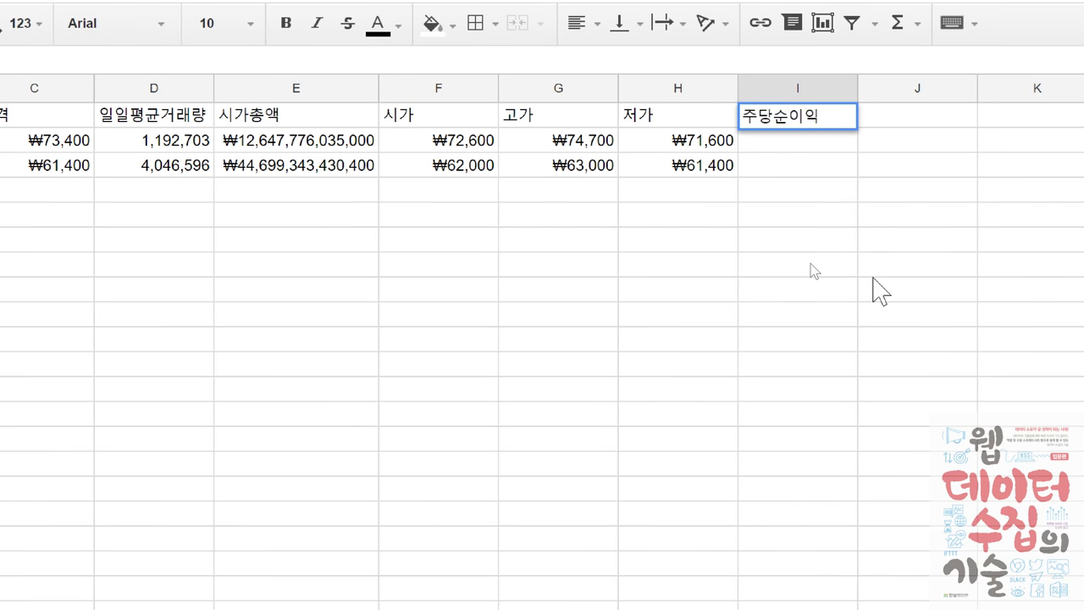
{"action": "key", "text": "Return"}
- Enter a GOOGLEFINANCE formula in I2 that retrieves the "eps" attribute for the stock code in B2
{"action": "key", "text": "Return"}
{"action": "type", "text": "=g"}
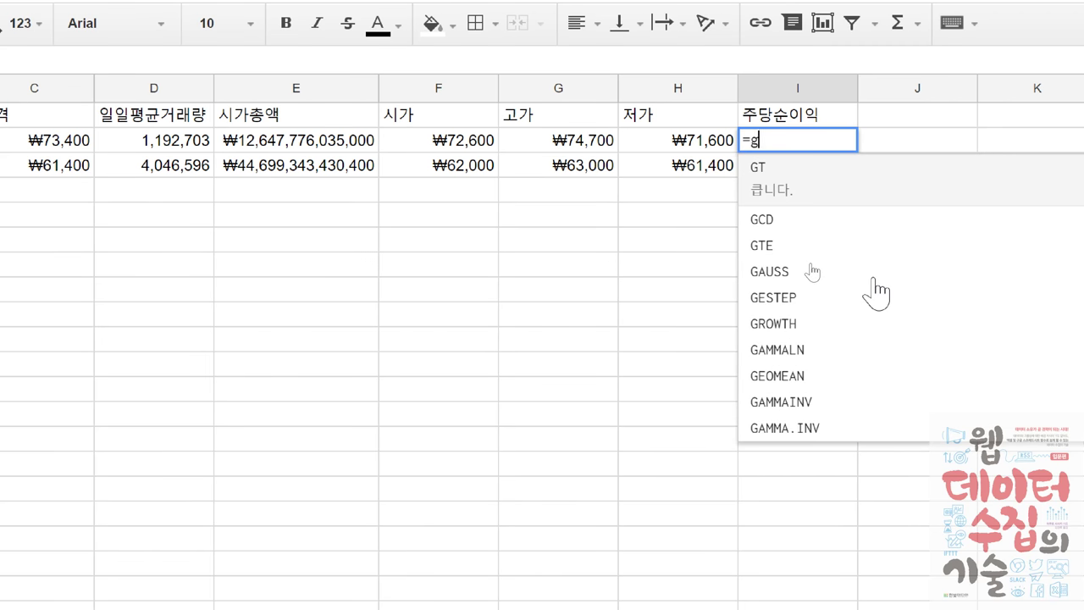
{"action": "type", "text": "oog"}
{"action": "key", "text": "Tab"}
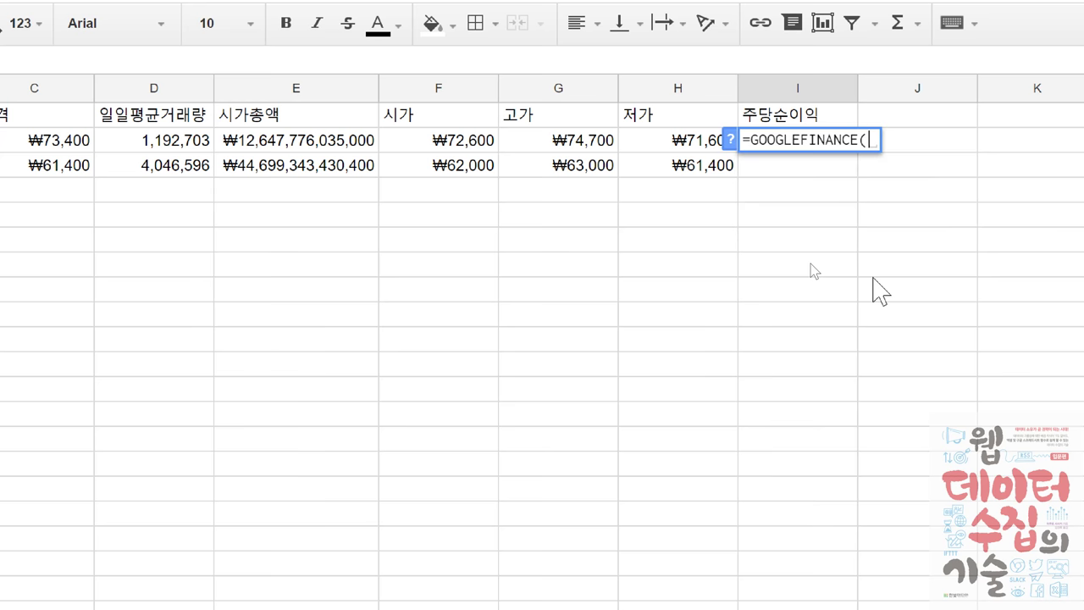
{"action": "type", "text": "B2, \"ep"}
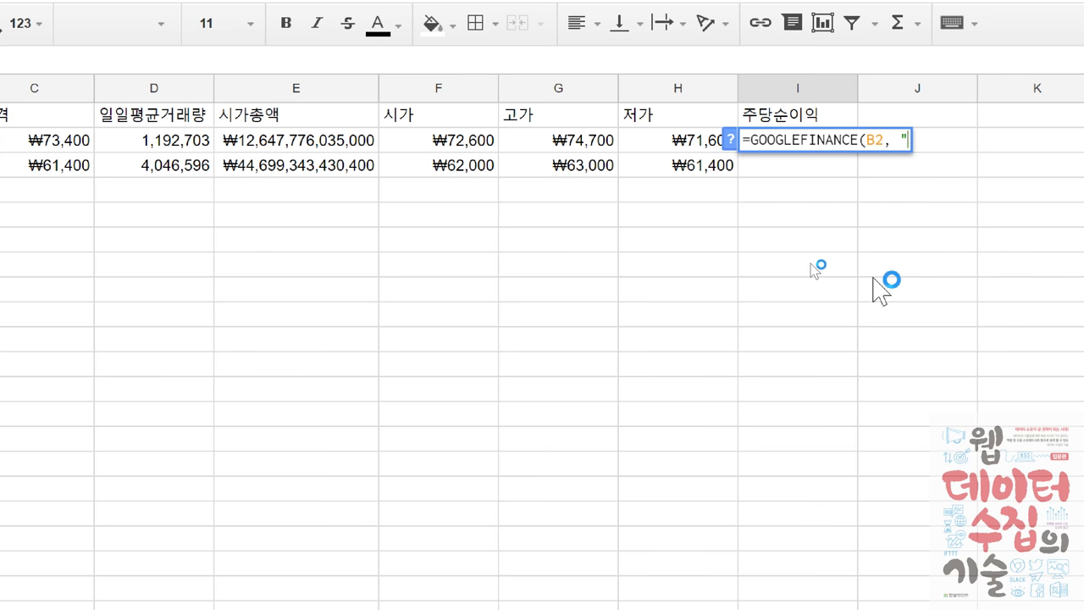
{"action": "type", "text": "s\""}
{"action": "key", "text": "Return"}
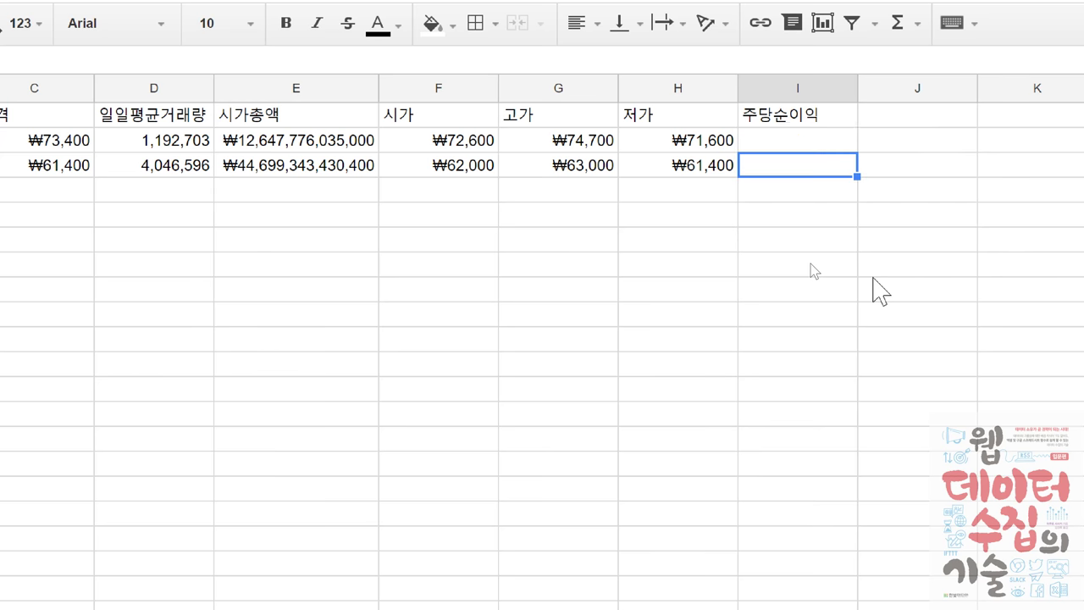
- Enter the column header 이론주가 in cell J1
{"action": "key", "text": "Up"}
{"action": "key", "text": "Up"}
{"action": "key", "text": "Right"}
{"action": "type", "text": "이론주가"}
{"action": "key", "text": "Return"}
- Enter the theoretical price formula =I2/0.03*1.5 in cell J2 for LG전자
{"action": "key", "text": "Left"}
{"action": "key", "text": "Right"}
{"action": "type", "text": "ㄹㅌ"}
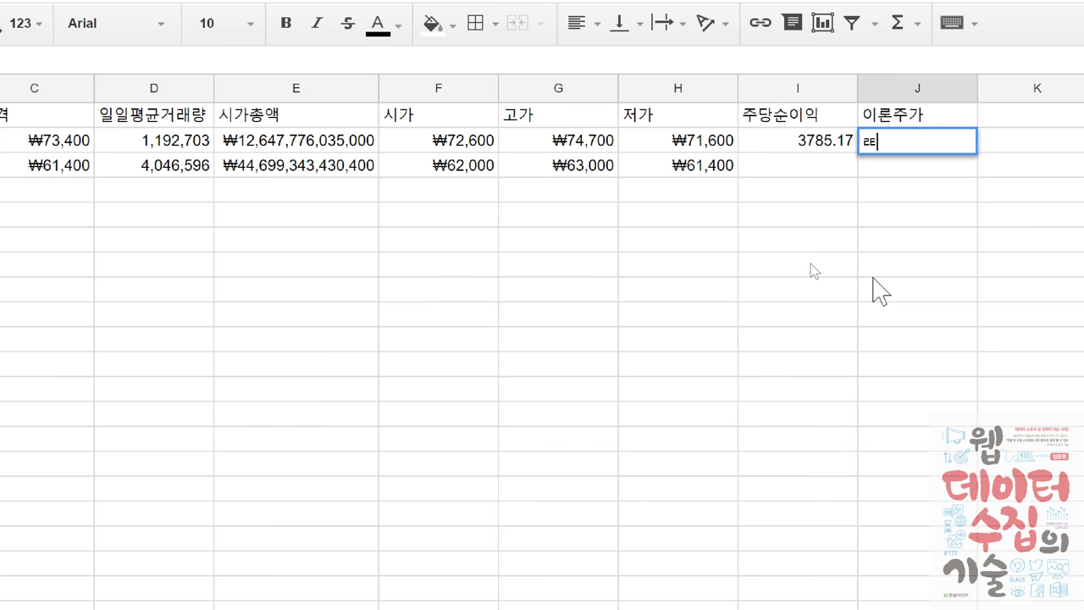
{"action": "key", "text": "BackSpace"}
{"action": "key", "text": "BackSpace"}
{"action": "type", "text": "ㅋㅊ"}
{"action": "key", "text": "BackSpace"}
{"action": "key", "text": "BackSpace"}
{"action": "type", "text": "="}
{"action": "key", "text": "Left"}
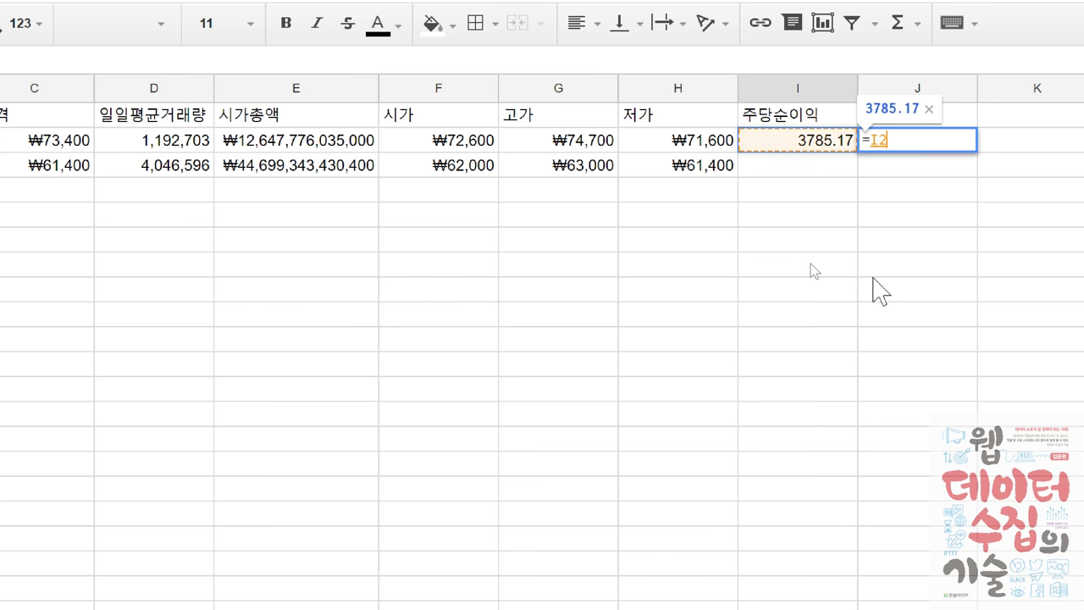
{"action": "type", "text": "/"}
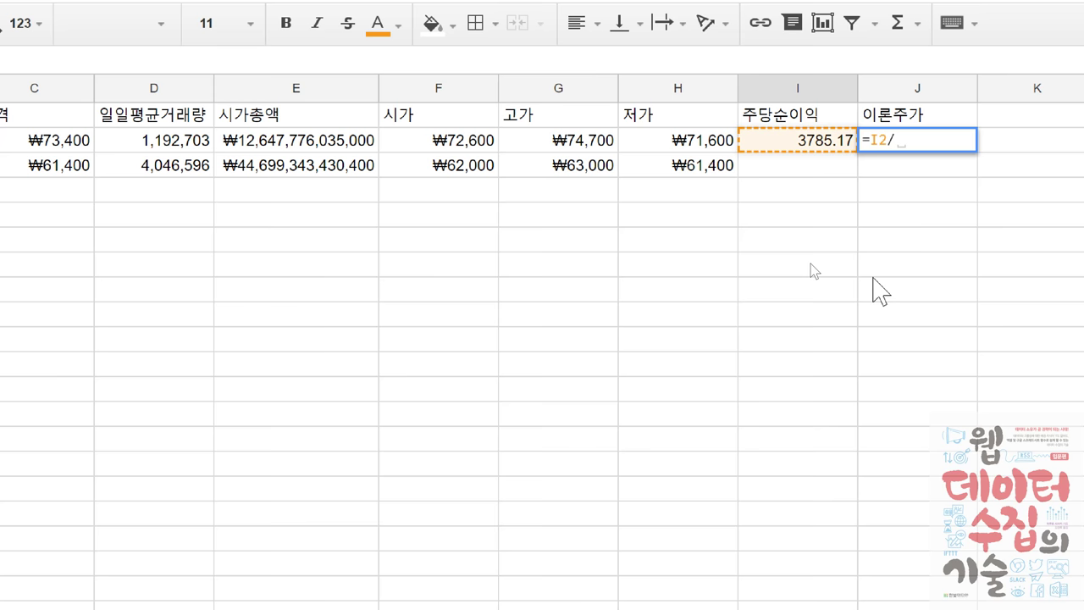
{"action": "type", "text": "0.03"}
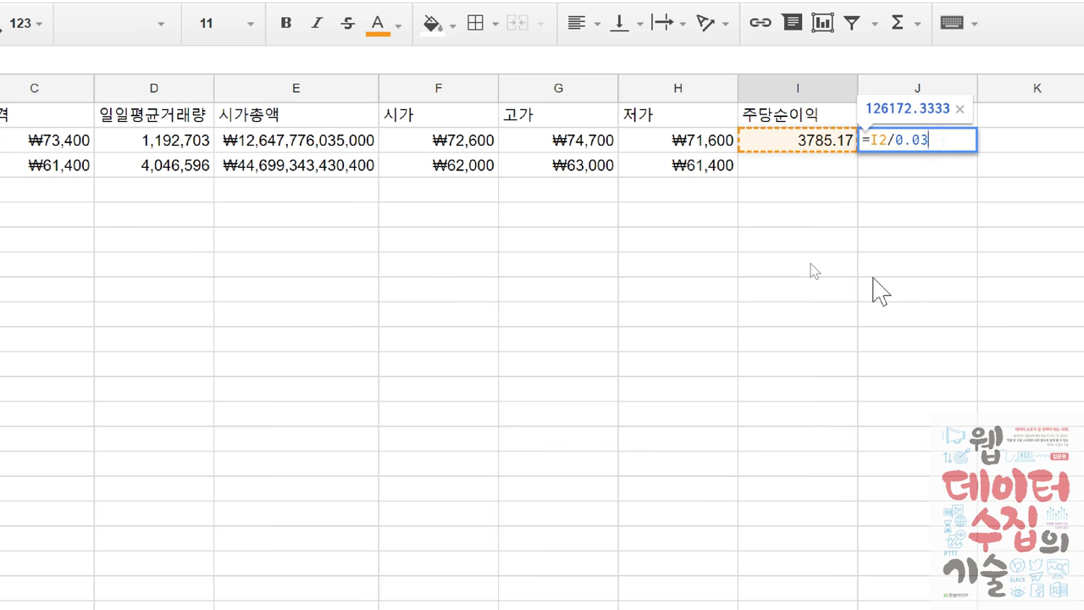
{"action": "type", "text": "*1.5"}
{"action": "key", "text": "Return"}
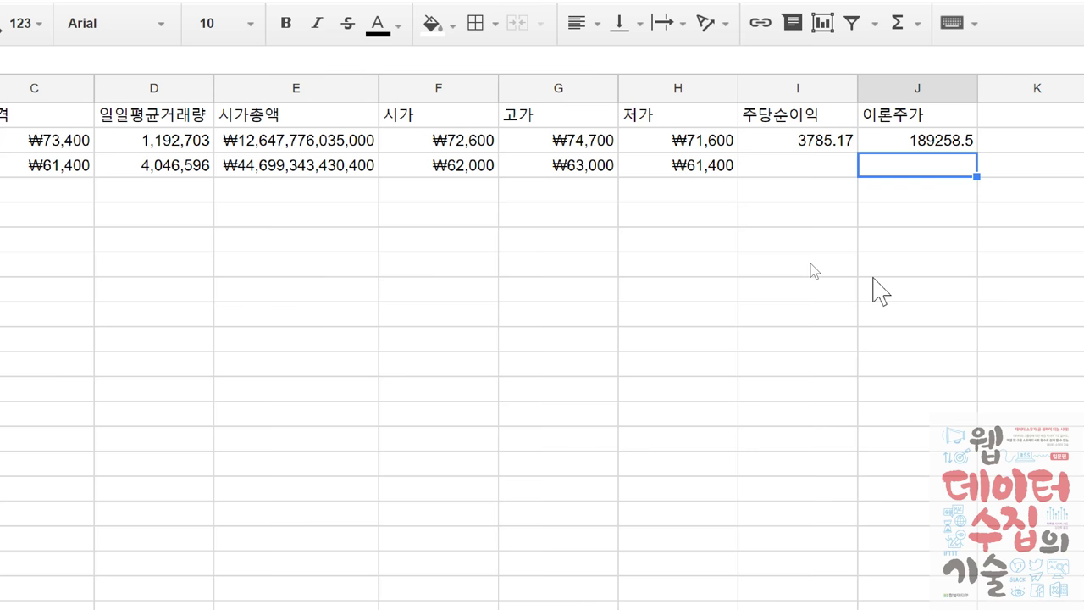
- Fill the 주당순이익 and 이론주가 formulas from I2:J2 down through row 4
{"action": "key", "text": "Up"}
{"action": "key", "text": "Left"}
{"action": "key", "text": "Right"}
{"action": "key", "text": "Left"}
{"action": "key", "text": "Right"}
{"action": "key", "text": "Left"}
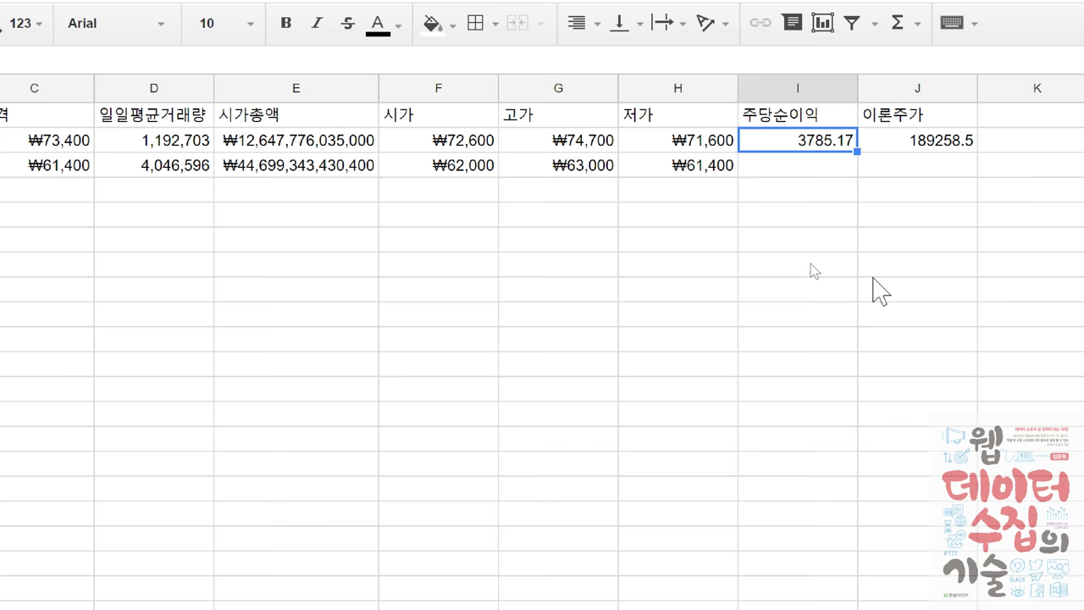
{"action": "key", "text": "shift+Right"}
{"action": "scroll", "coordinate": [876, 288], "scroll_direction": "right", "scroll_amount": 2}
{"action": "left_click_drag", "start_coordinate": [905, 146], "coordinate": [905, 188]}
{"action": "left_click", "coordinate": [799, 237]}
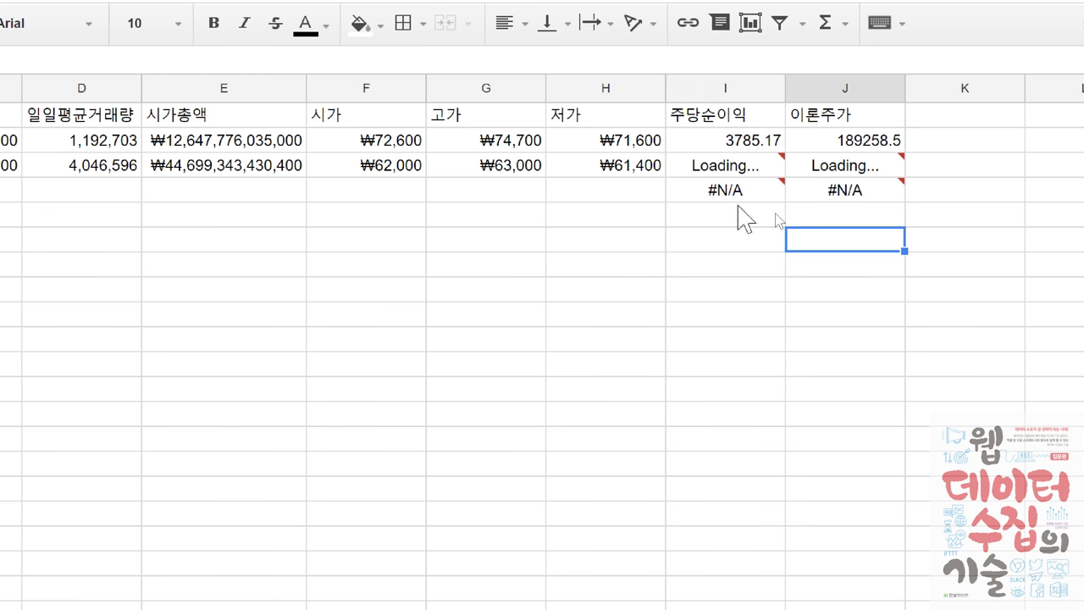
- Clear the surplus formulas from cells I4:J4
{"action": "left_click", "coordinate": [739, 191]}
{"action": "key", "text": "shift+Right"}
{"action": "key", "text": "Delete"}
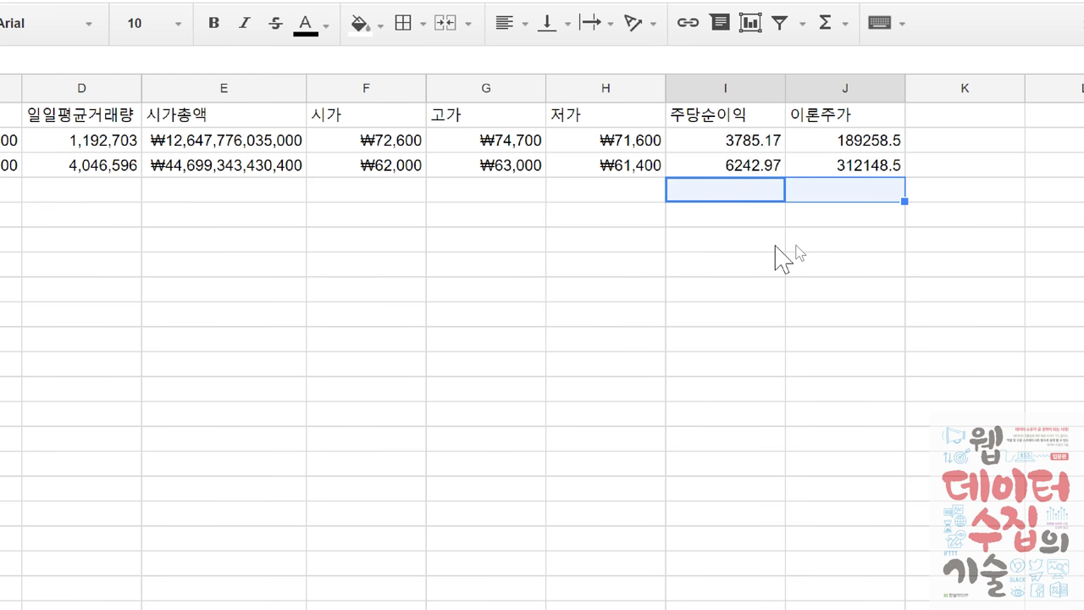
- Enter the stock name NC소프트 in cell A4
{"action": "key", "text": "Left"}
{"action": "key", "text": "Left"}
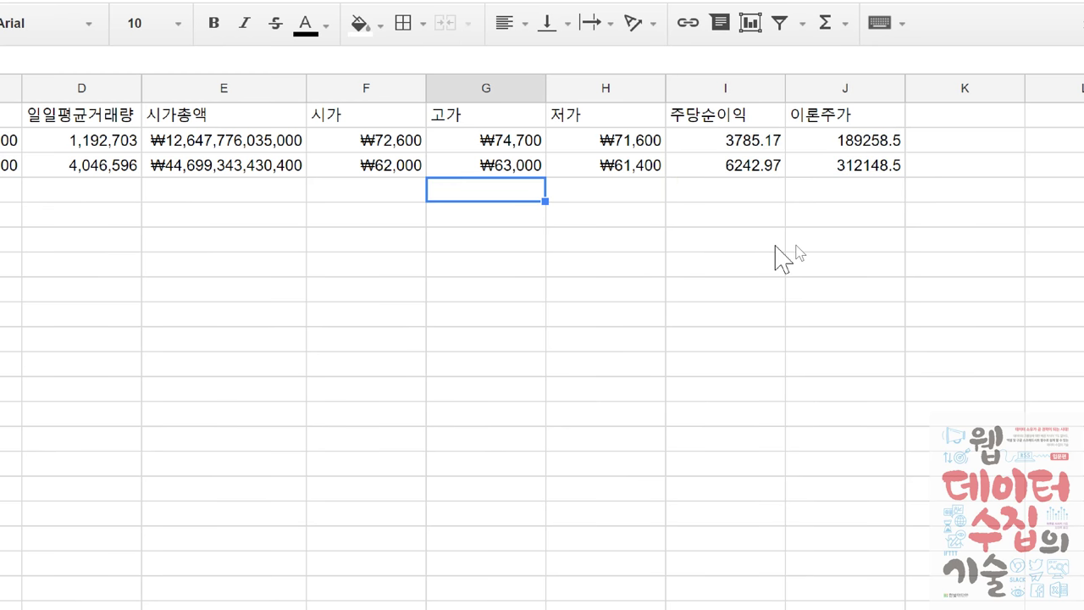
{"action": "key", "text": "Left"}
{"action": "key", "text": "Left"}
{"action": "key", "text": "Left"}
{"action": "key", "text": "Left"}
{"action": "key", "text": "Left"}
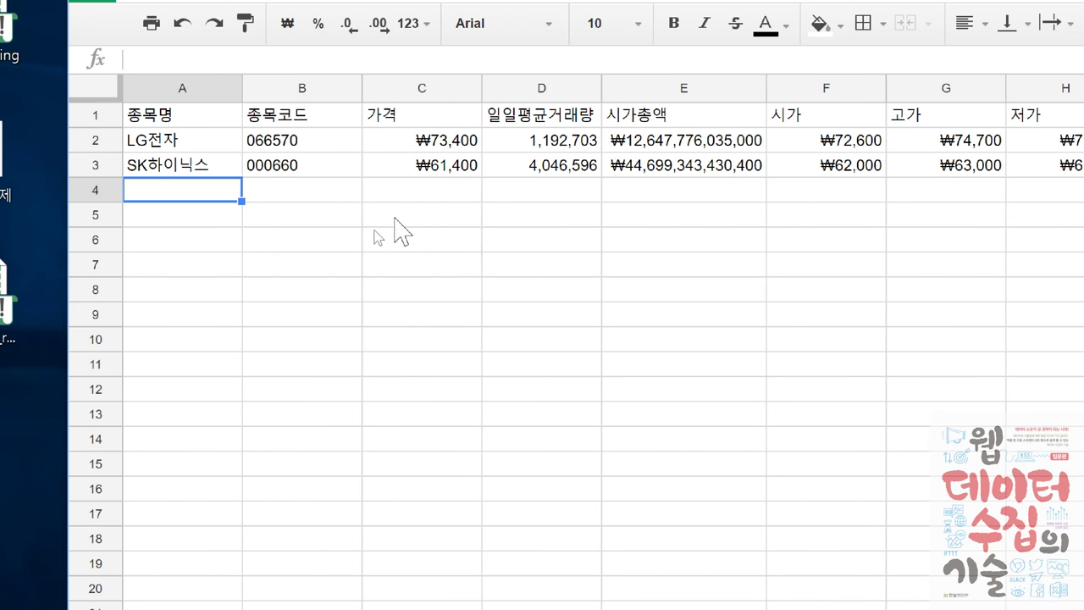
{"action": "type", "text": "NCㅅ소프트"}
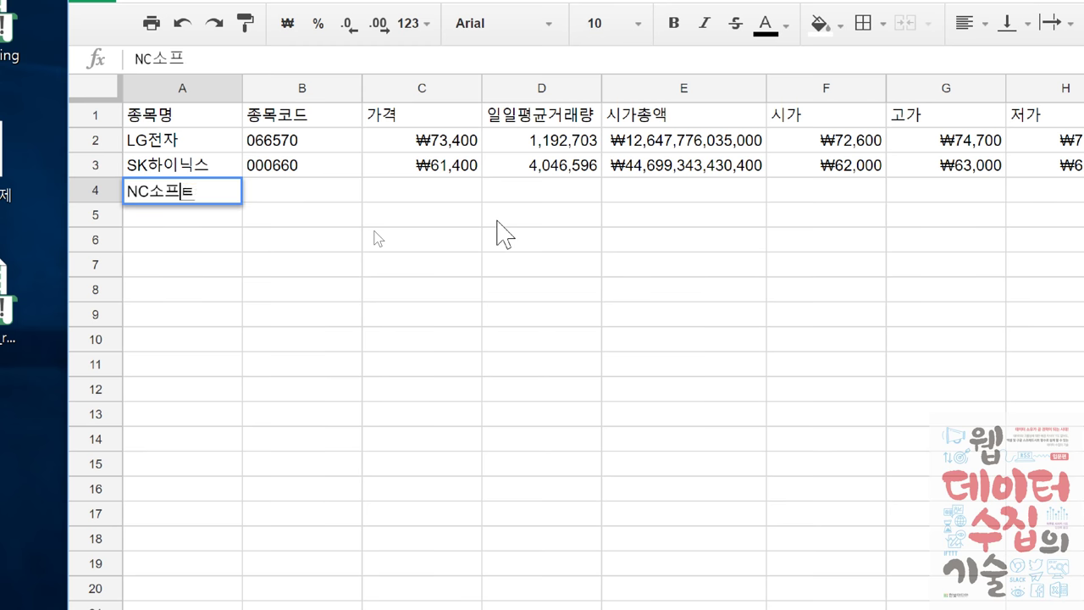
{"action": "key", "text": "Tab"}
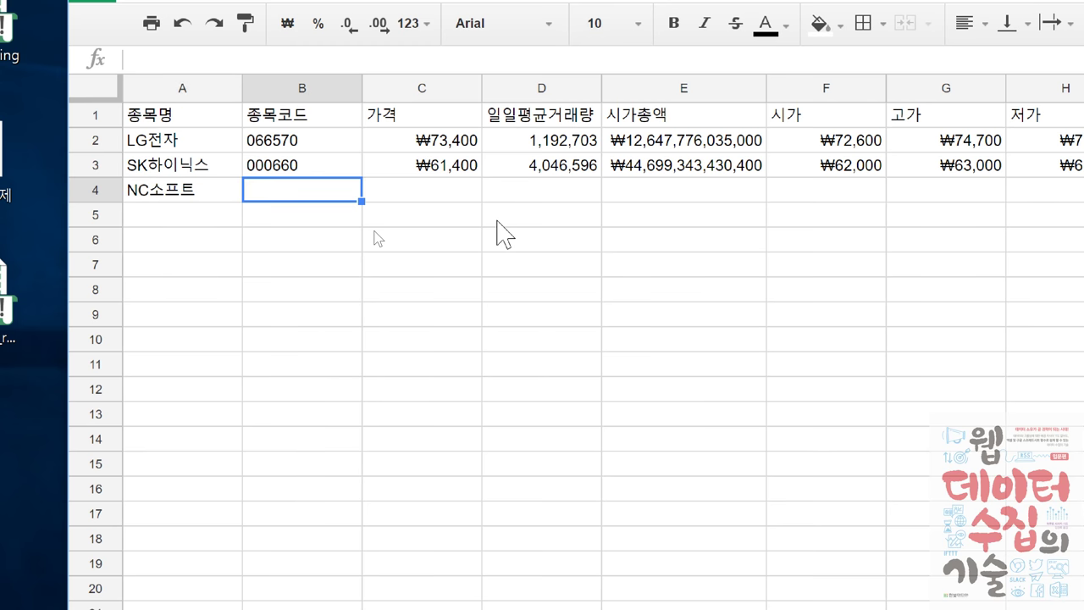
- Select cell B4 for the NC소프트 stock code and switch to the 종목코드 찾기 web page
{"action": "key", "text": "alt+Tab"}
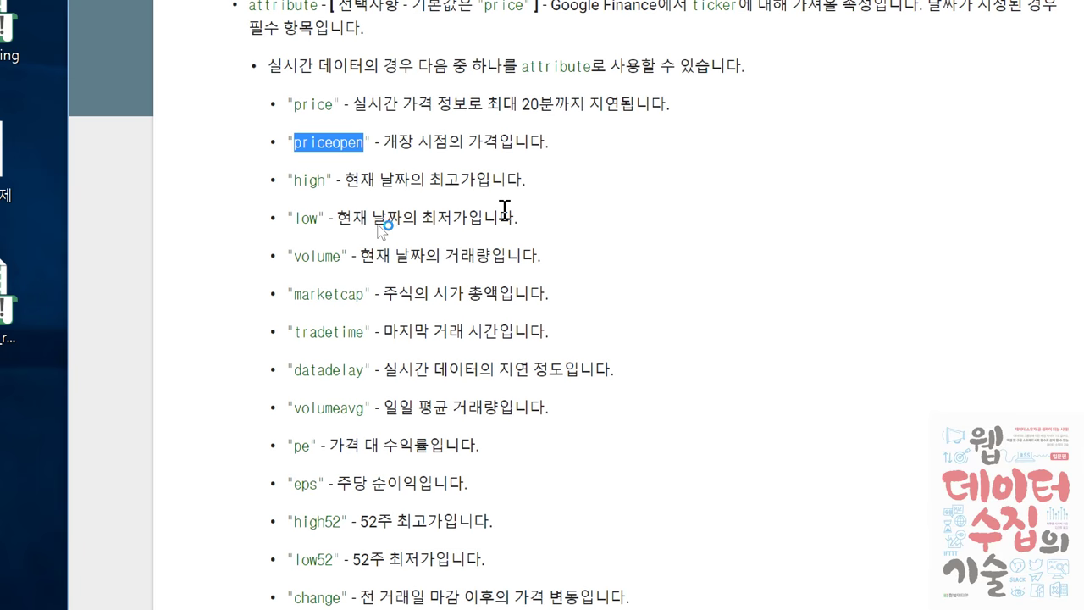
{"action": "key", "text": "alt+Tab"}
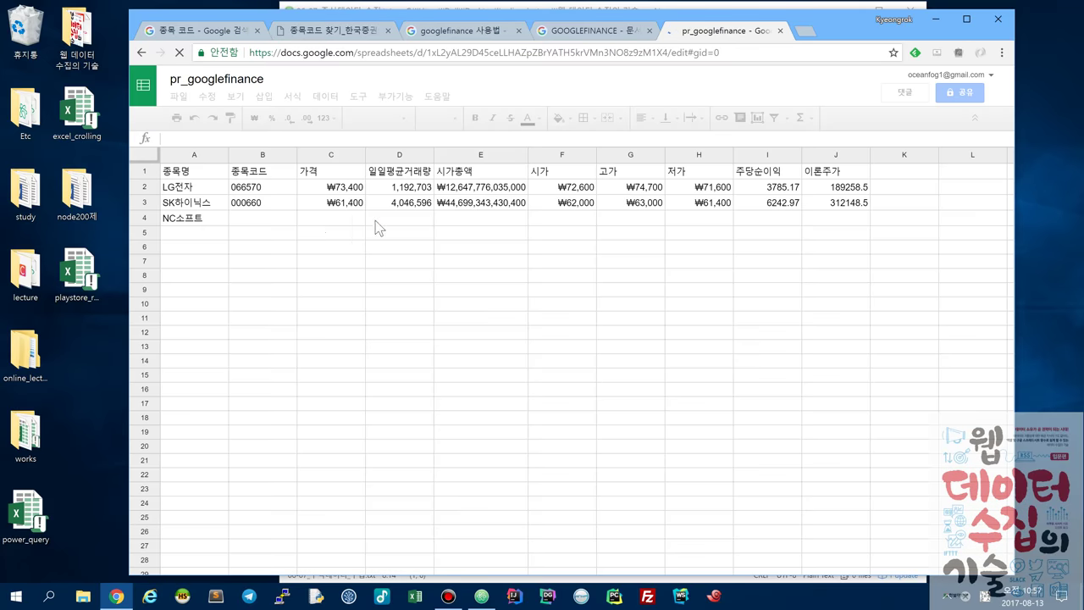
{"action": "left_click", "coordinate": [268, 216]}
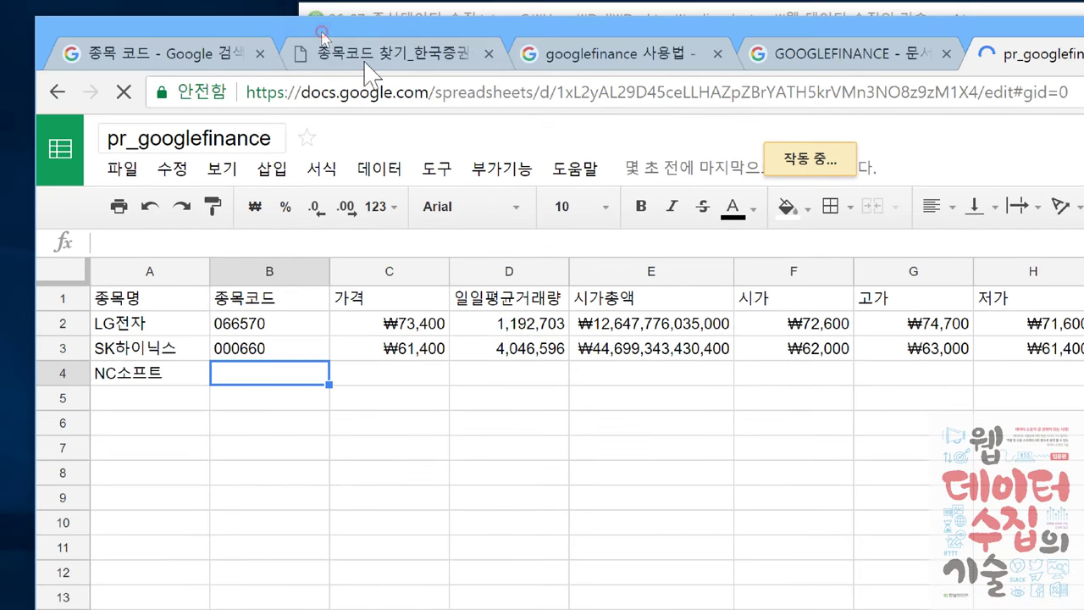
{"action": "left_click", "coordinate": [325, 36]}
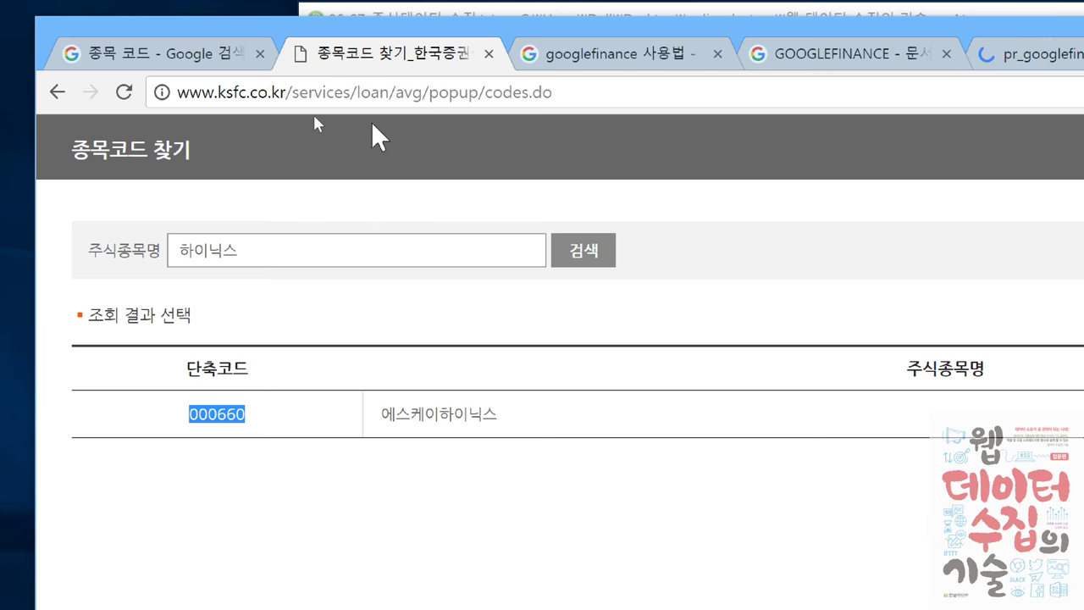
- Search the stock code finder for NC소프트
{"action": "left_click", "coordinate": [349, 239]}
{"action": "key", "text": "BackSpace"}
{"action": "key", "text": "BackSpace"}
{"action": "key", "text": "BackSpace"}
{"action": "key", "text": "BackSpace"}
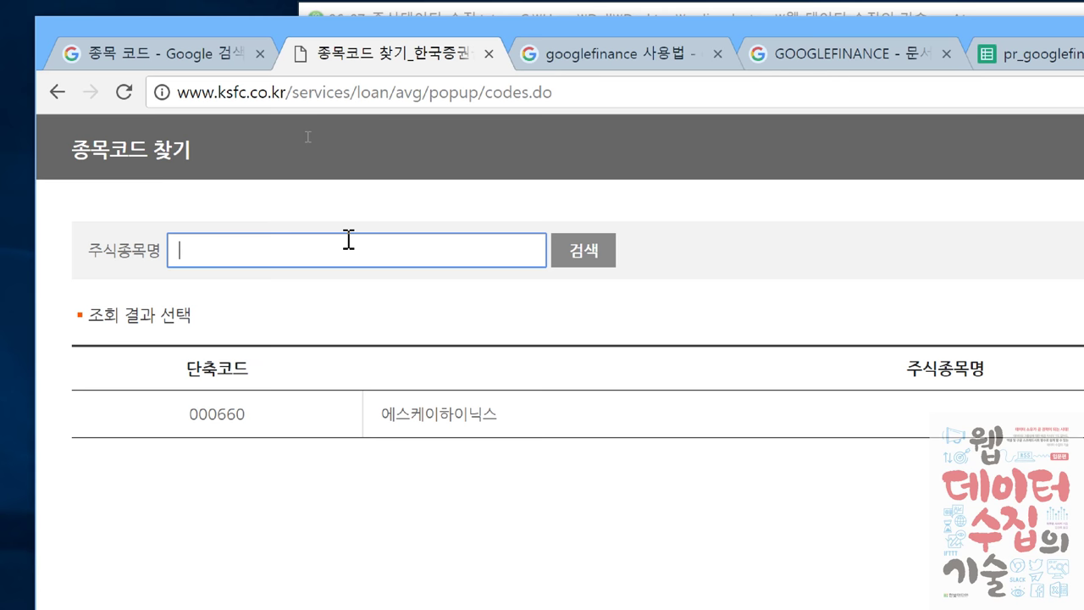
{"action": "type", "text": "NC"}
{"action": "key", "text": "Down"}
{"action": "key", "text": "Return"}
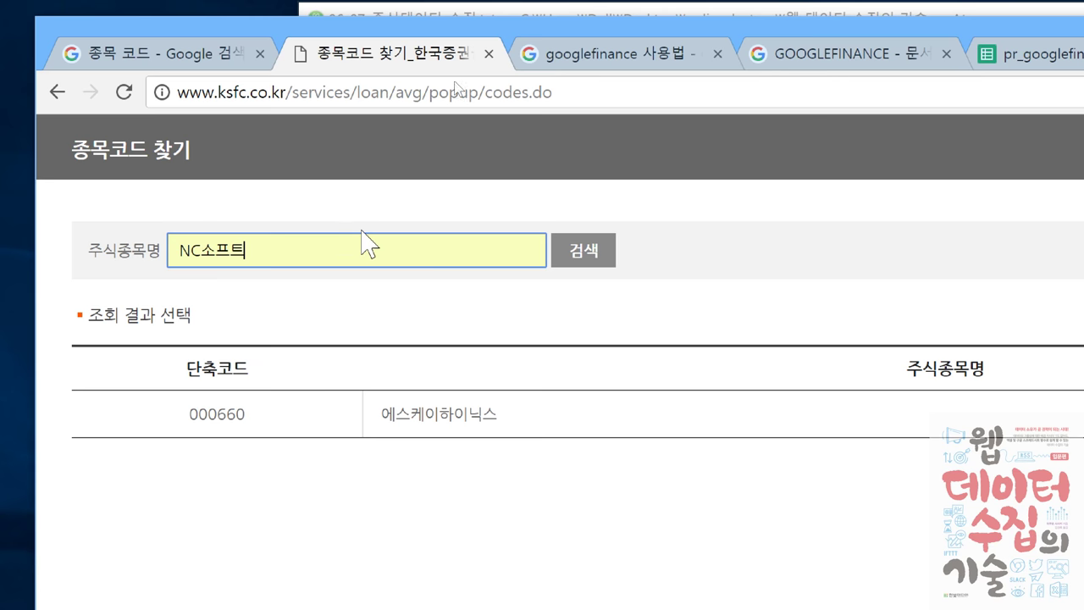
{"action": "left_click", "coordinate": [603, 256]}
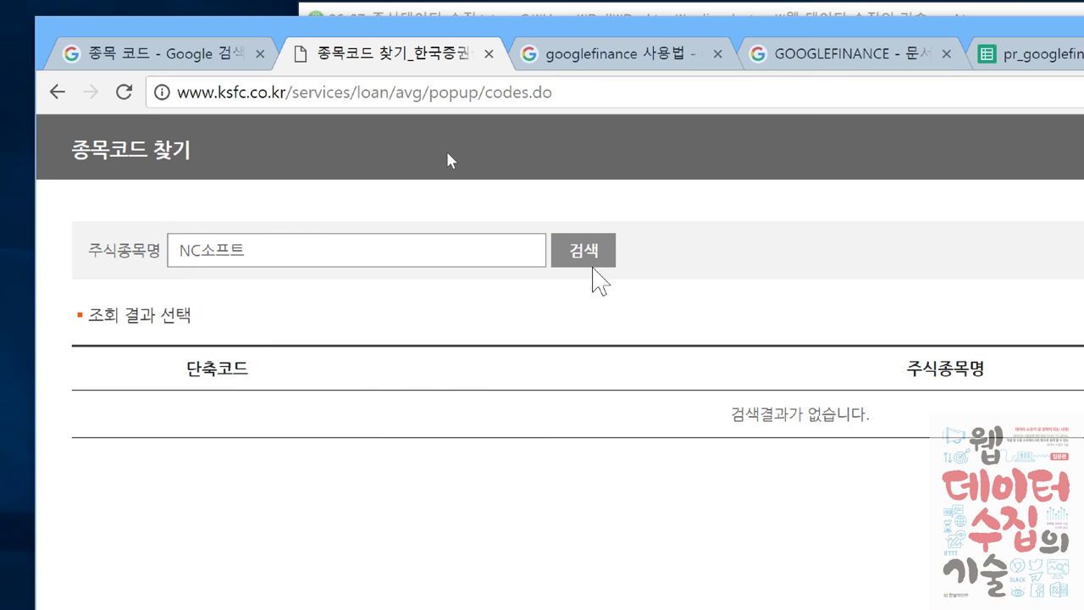
- Search the stock code finder for the Korean spelling 엔씨소프트
{"action": "left_click", "coordinate": [429, 257]}
{"action": "key", "text": "BackSpace"}
{"action": "key", "text": "BackSpace"}
{"action": "key", "text": "BackSpace"}
{"action": "key", "text": "BackSpace"}
{"action": "key", "text": "BackSpace"}
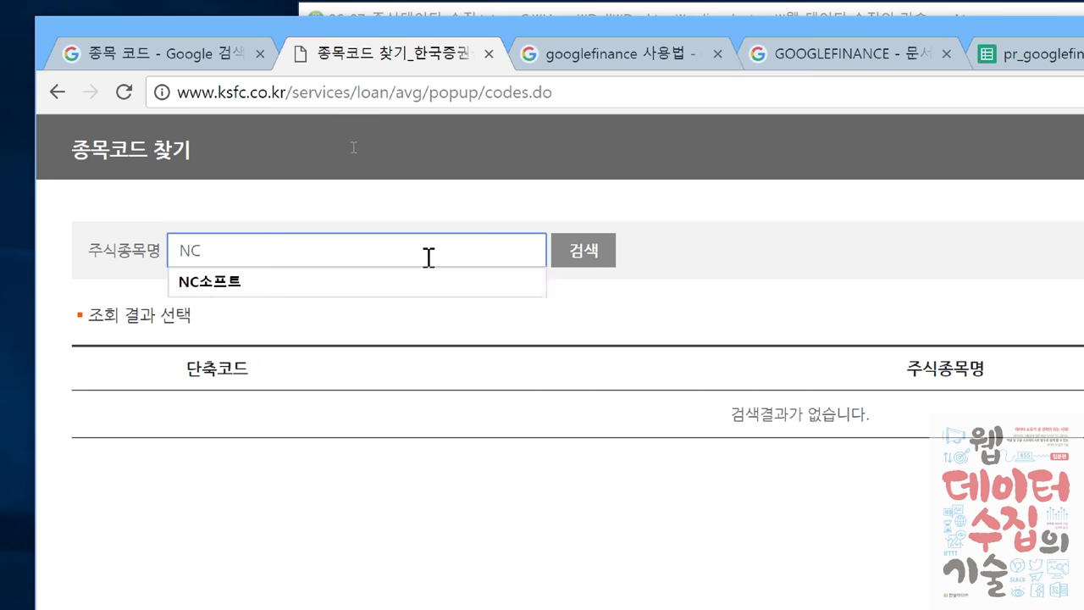
{"action": "type", "text": "HJ"}
{"action": "key", "text": "BackSpace"}
{"action": "key", "text": "BackSpace"}
{"action": "key", "text": "Hangul"}
{"action": "type", "text": "엔씨ㅅ"}
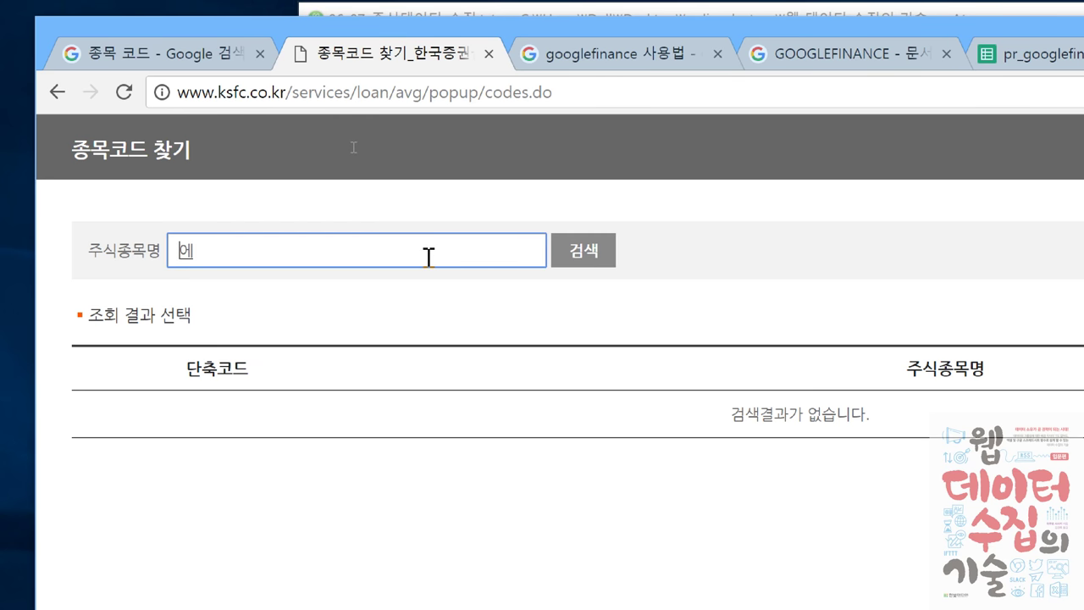
{"action": "type", "text": "ㅗ프트"}
{"action": "left_click", "coordinate": [590, 248]}
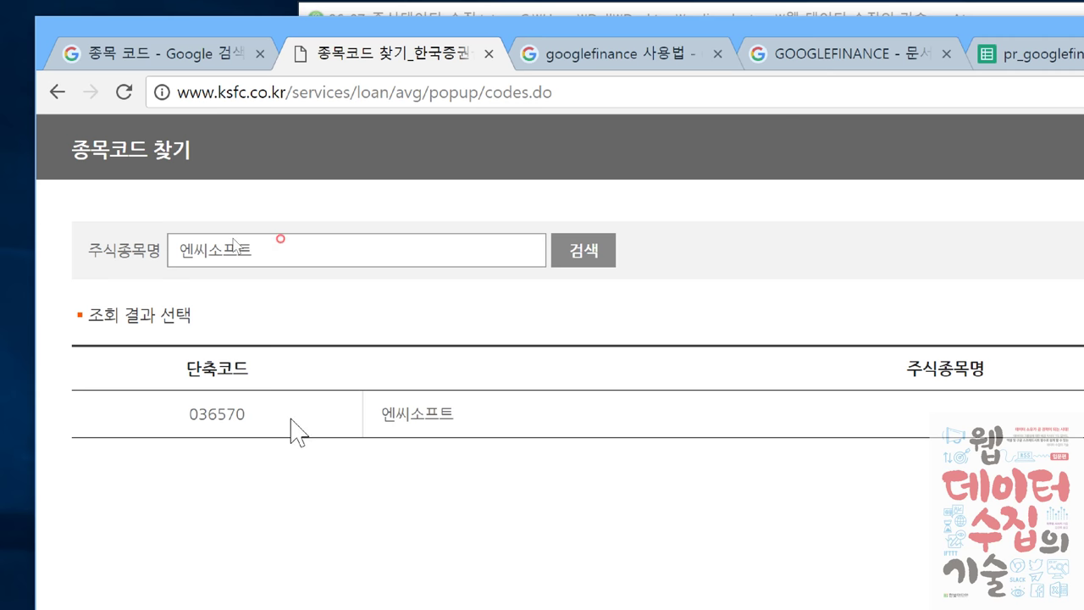
- Copy the stock code 036570 from the search result into cell B4 of the pr_googlefinance spreadsheet
{"action": "left_click_drag", "start_coordinate": [254, 419], "coordinate": [186, 438]}
{"action": "key", "text": "ctrl+c"}
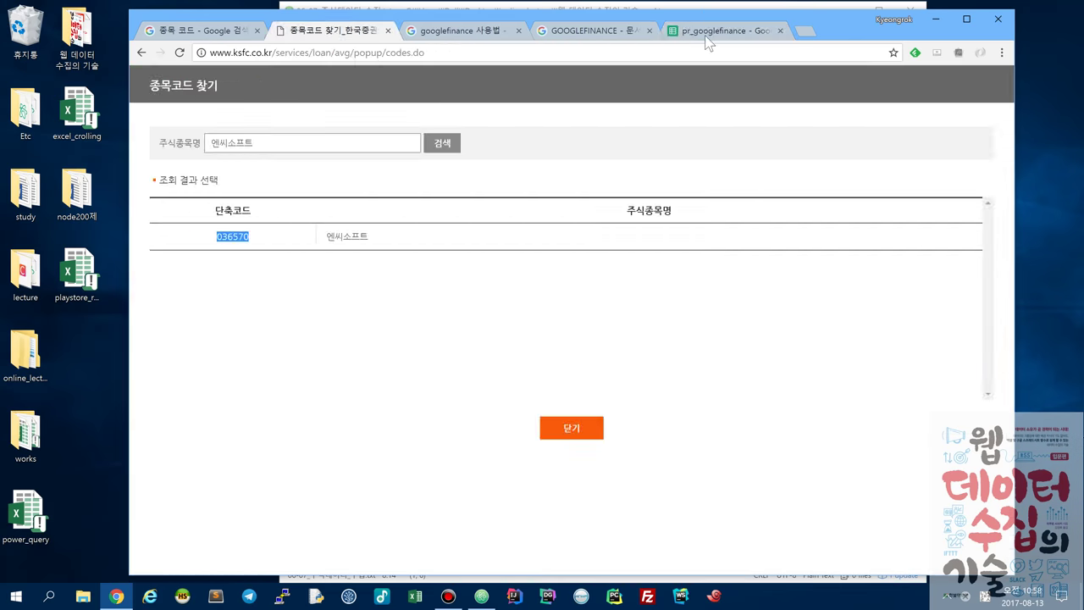
{"action": "left_click", "coordinate": [1033, 53]}
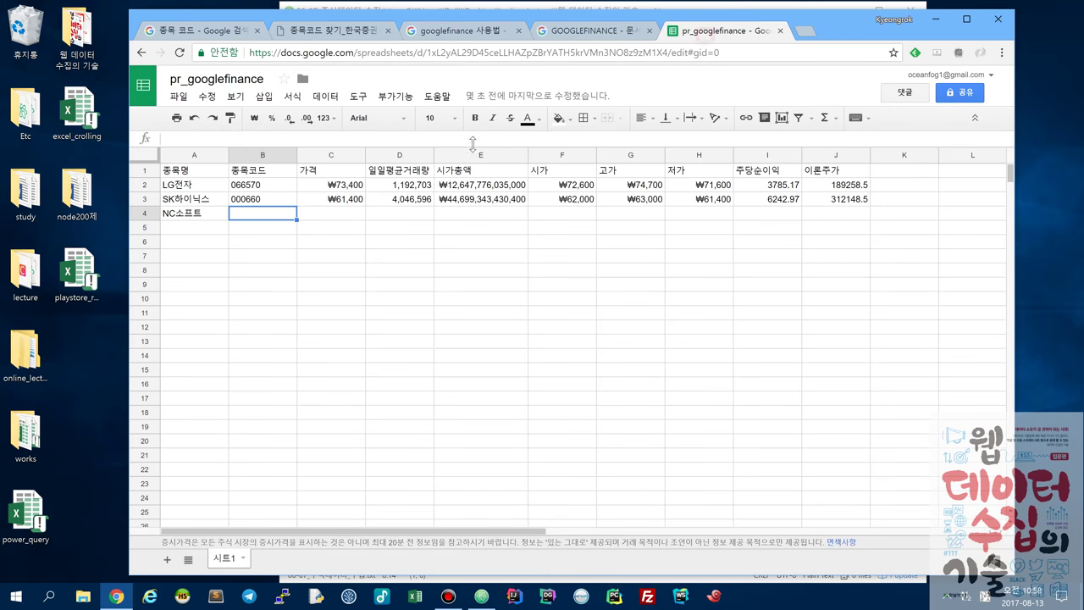
{"action": "key", "text": "ctrl+v"}
{"action": "key", "text": "ctrl+z"}
{"action": "key", "text": "ctrl+v"}
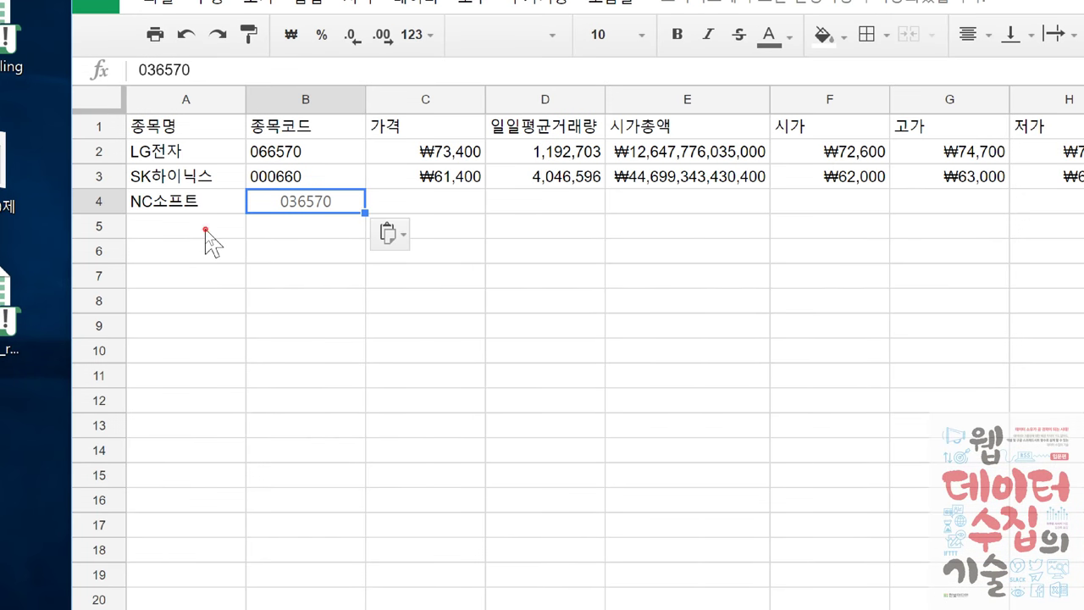
- Enter 카카오 as the company name in A5 and its stock code 035720 in B5
{"action": "left_click", "coordinate": [205, 229]}
{"action": "type", "text": "카"}
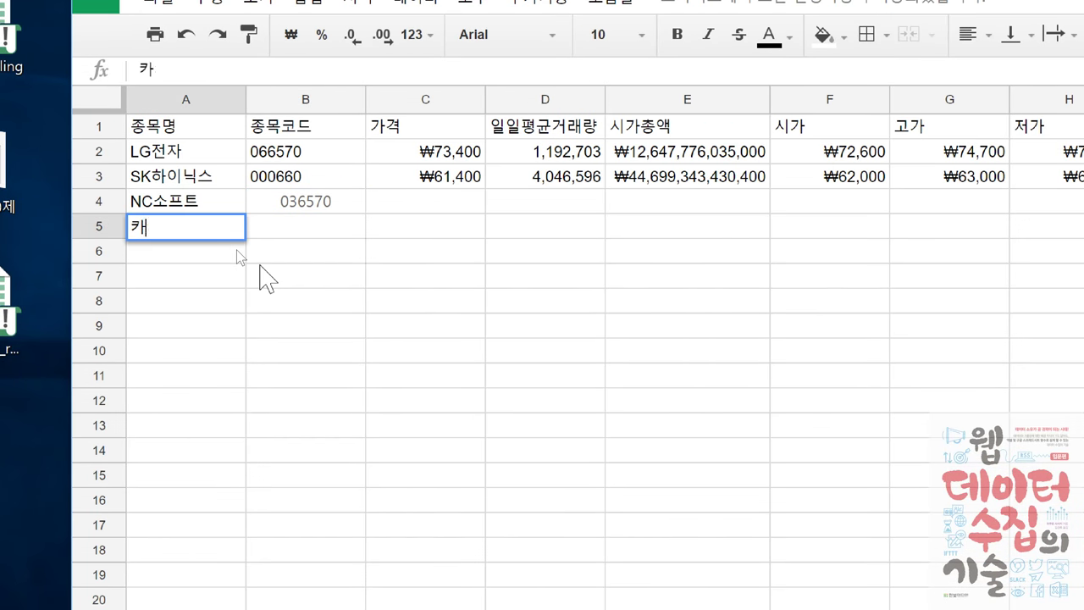
{"action": "type", "text": "카카오"}
{"action": "key", "text": "BackSpace"}
{"action": "key", "text": "BackSpace"}
{"action": "type", "text": "오"}
{"action": "key", "text": "Tab"}
{"action": "key", "text": "Return"}
{"action": "type", "text": "035720"}
{"action": "key", "text": "Return"}
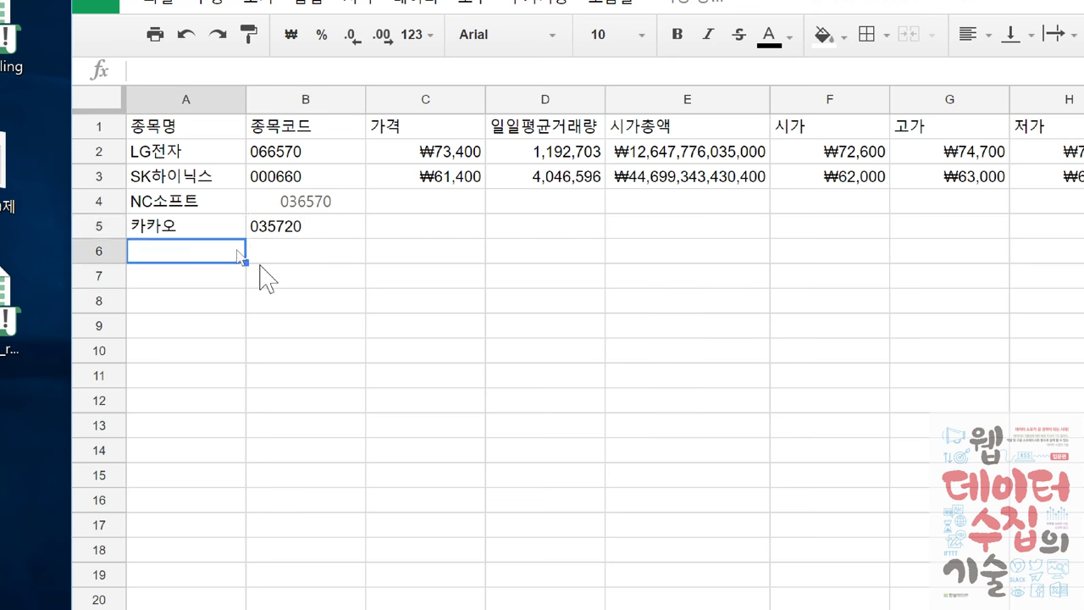
- Set the font of the NC소프트 stock code in B4 to 돋움
{"action": "key", "text": "Up"}
{"action": "key", "text": "Up"}
{"action": "key", "text": "Right"}
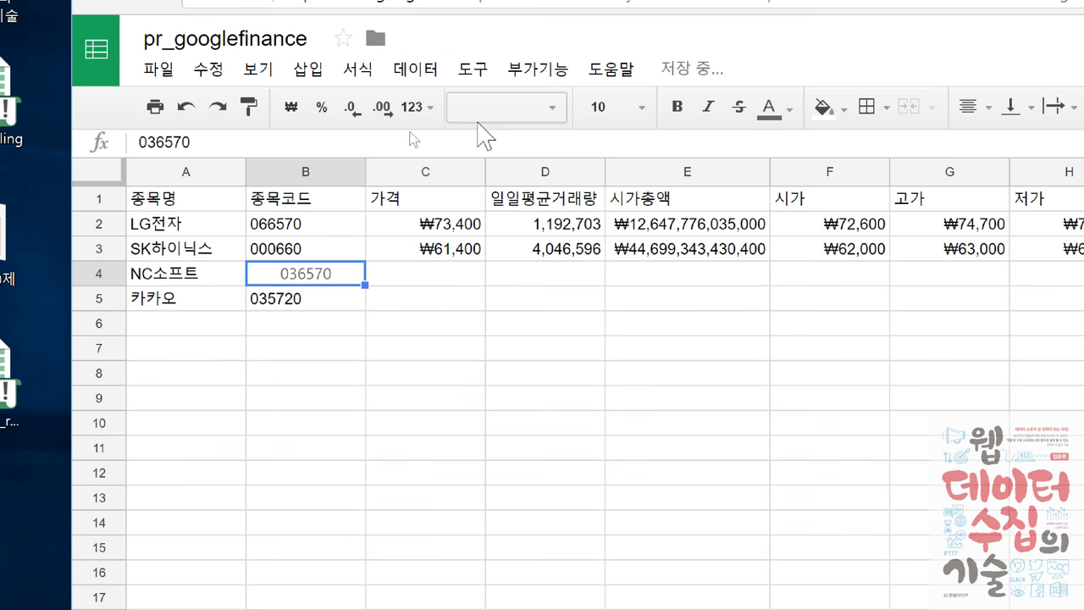
{"action": "left_click", "coordinate": [552, 110]}
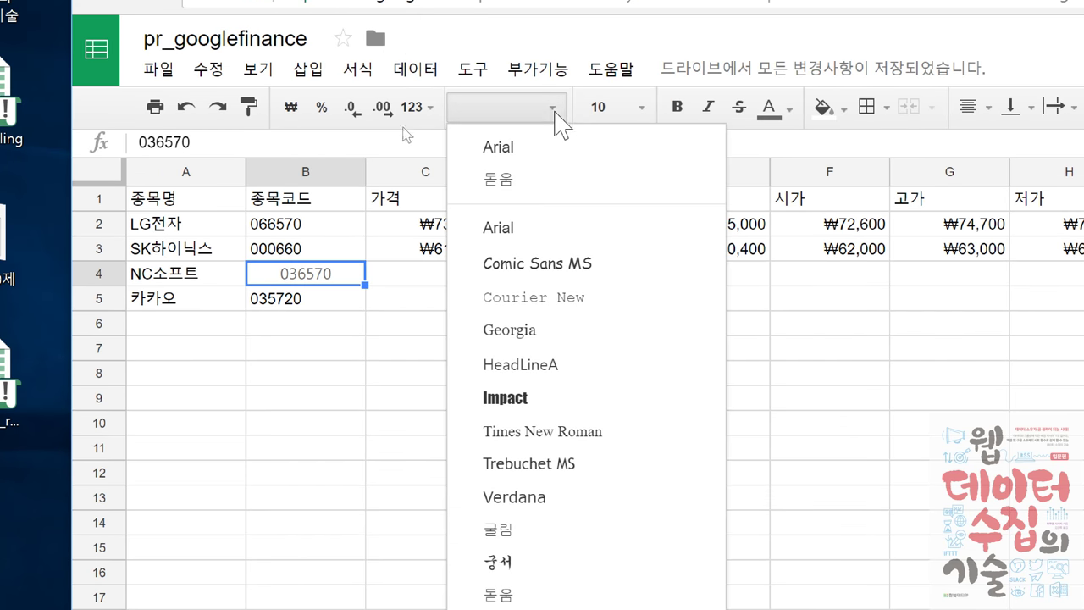
{"action": "left_click", "coordinate": [539, 178]}
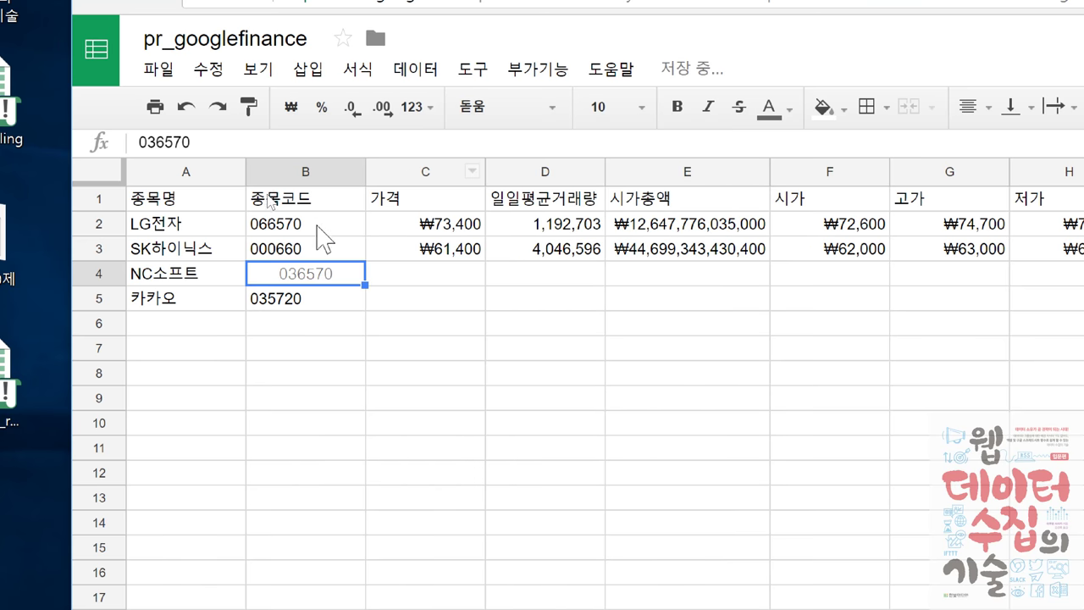
- Copy the formatting of the LG전자 stock code in B2 onto the NC소프트 code in B4
{"action": "left_click", "coordinate": [319, 251]}
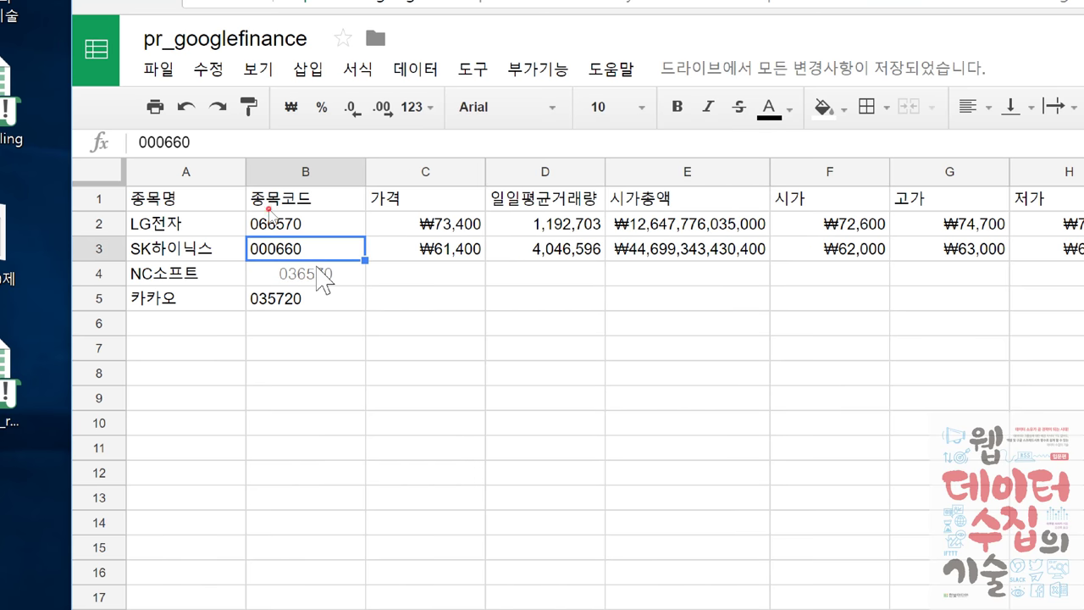
{"action": "left_click", "coordinate": [317, 269]}
{"action": "left_click", "coordinate": [275, 224]}
{"action": "left_click", "coordinate": [249, 106]}
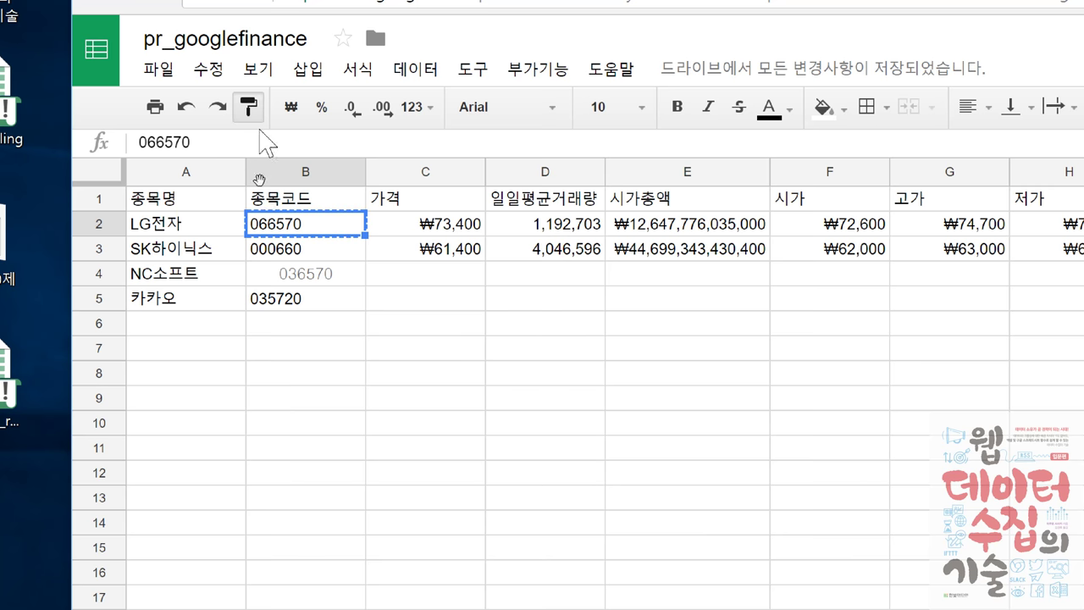
{"action": "left_click", "coordinate": [313, 274]}
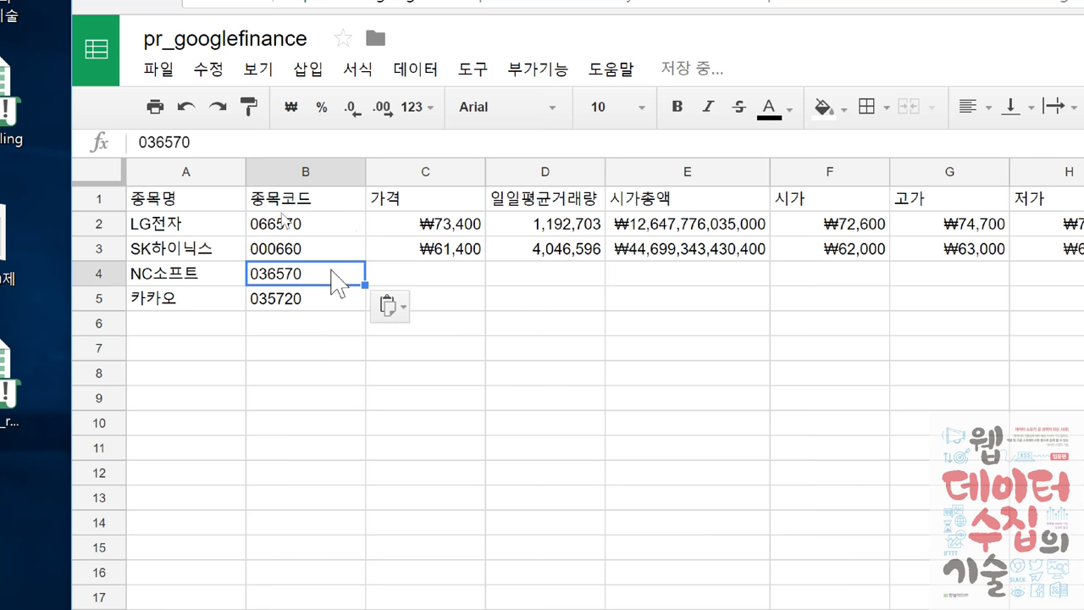
{"action": "left_click", "coordinate": [459, 275]}
{"action": "key", "text": "Left"}
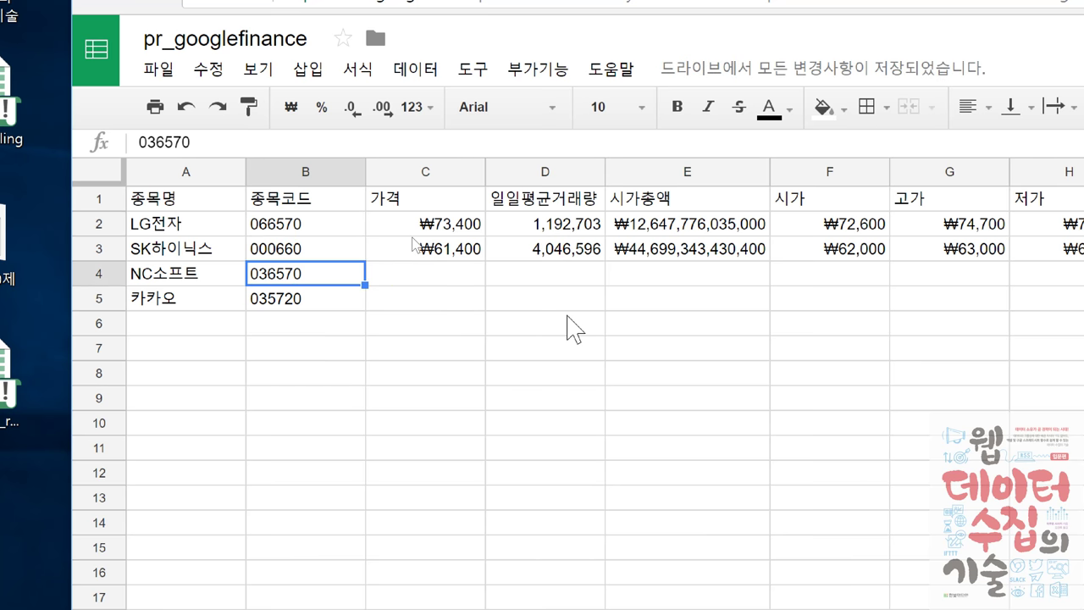
- Enter the company names 동국제약약 in A6 and 한제강 in A7
{"action": "key", "text": "Right"}
{"action": "key", "text": "Left"}
{"action": "key", "text": "Left"}
{"action": "key", "text": "Down"}
{"action": "key", "text": "Down"}
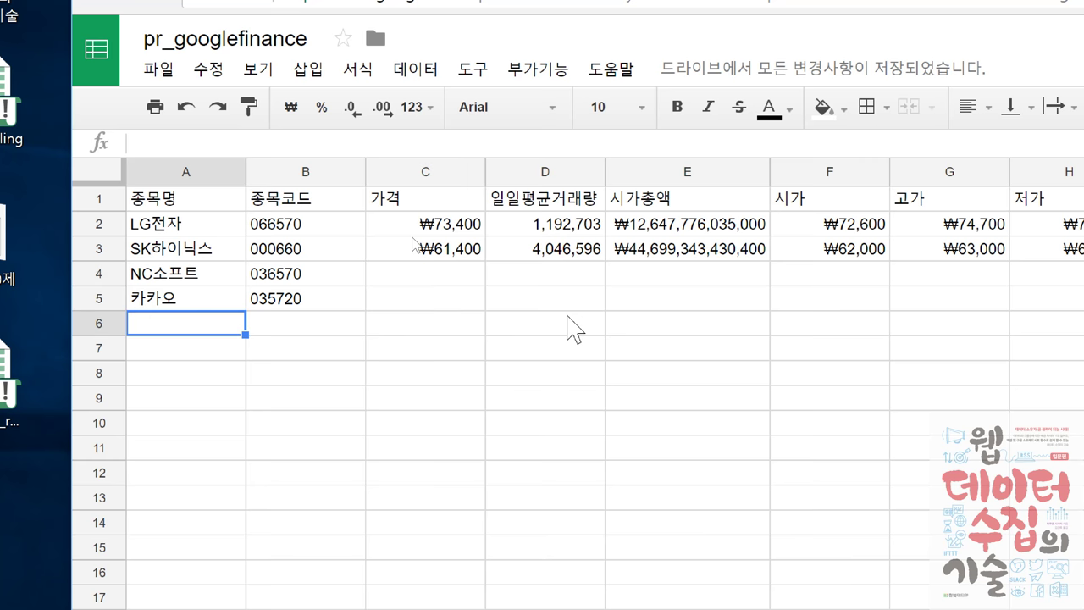
{"action": "type", "text": "동국"}
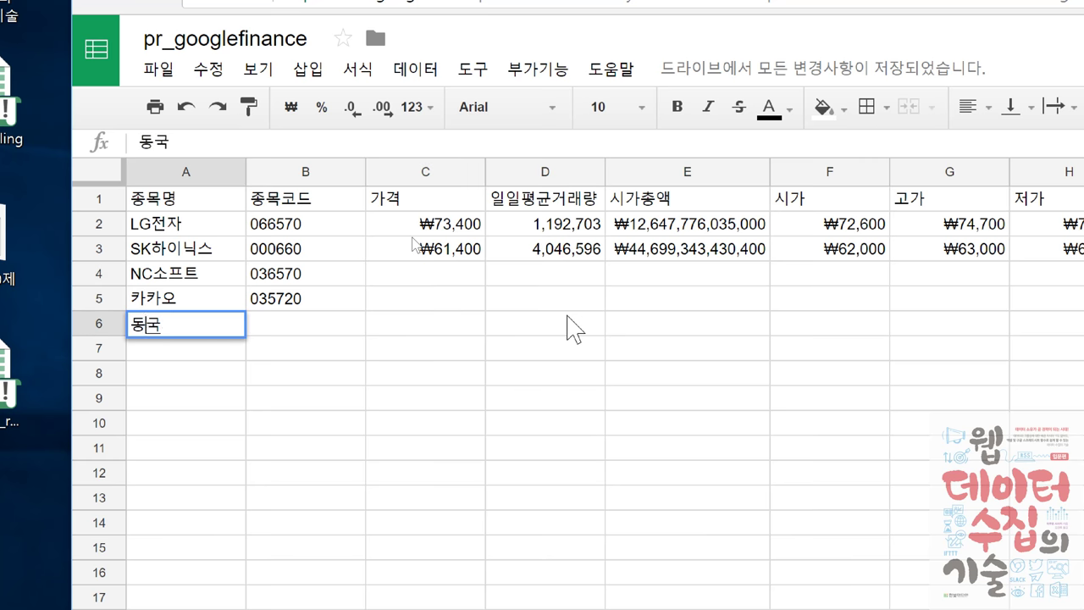
{"action": "type", "text": "제ㅇ약"}
{"action": "key", "text": "Return"}
{"action": "type", "text": "한제강"}
{"action": "key", "text": "Return"}
- Correct the company name in A7 to 대한제강
{"action": "key", "text": "Up"}
{"action": "key", "text": "Return"}
{"action": "key", "text": "Left"}
{"action": "key", "text": "Left"}
{"action": "key", "text": "Left"}
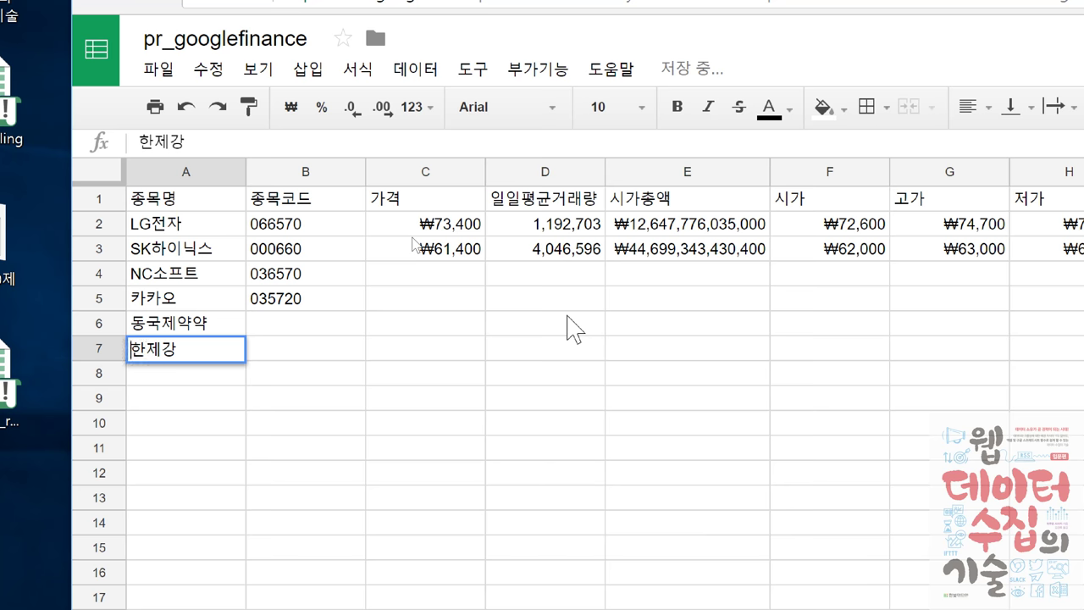
{"action": "type", "text": "대"}
{"action": "key", "text": "Return"}
- Correct the company name in A6 to 동국제약 and keep A7 as 대한제강
{"action": "key", "text": "Up"}
{"action": "key", "text": "Up"}
{"action": "key", "text": "Return"}
{"action": "key", "text": "BackSpace"}
{"action": "key", "text": "Return"}
{"action": "key", "text": "Return"}
{"action": "type", "text": "ㅇ"}
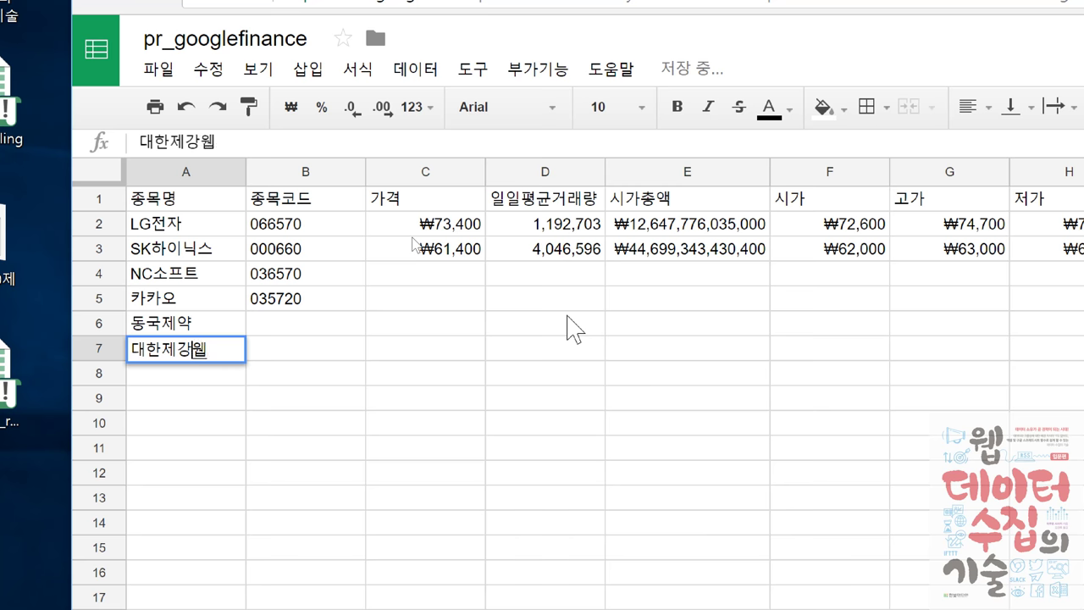
{"action": "key", "text": "BackSpace"}
{"action": "key", "text": "Return"}
- Enter the company names 웹젠 in A8 and SK텔레콤 in A9
{"action": "type", "text": "웹제"}
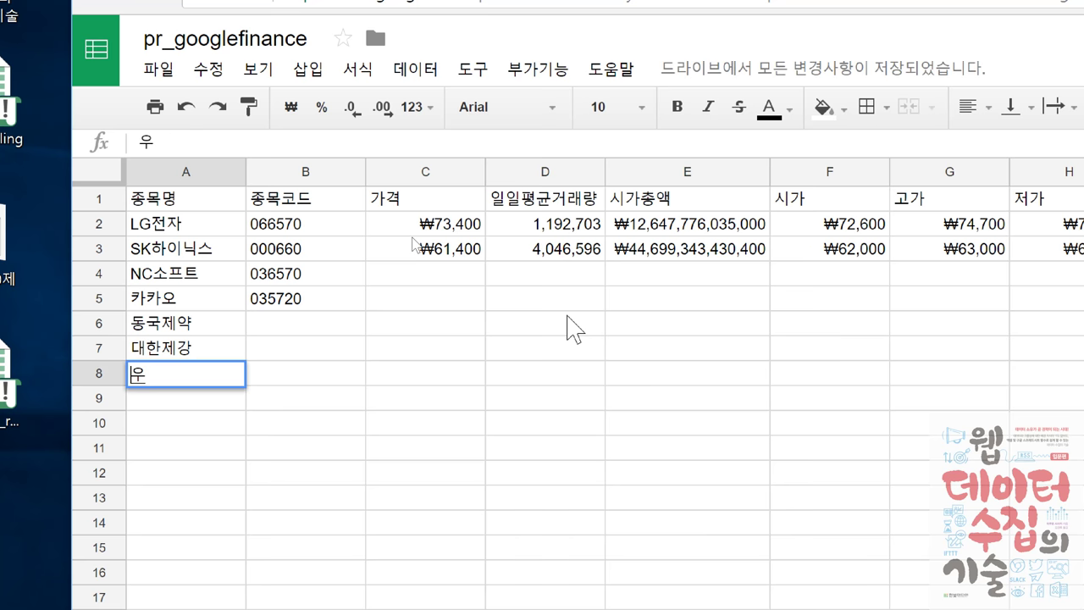
{"action": "type", "text": "ㄴ"}
{"action": "key", "text": "Return"}
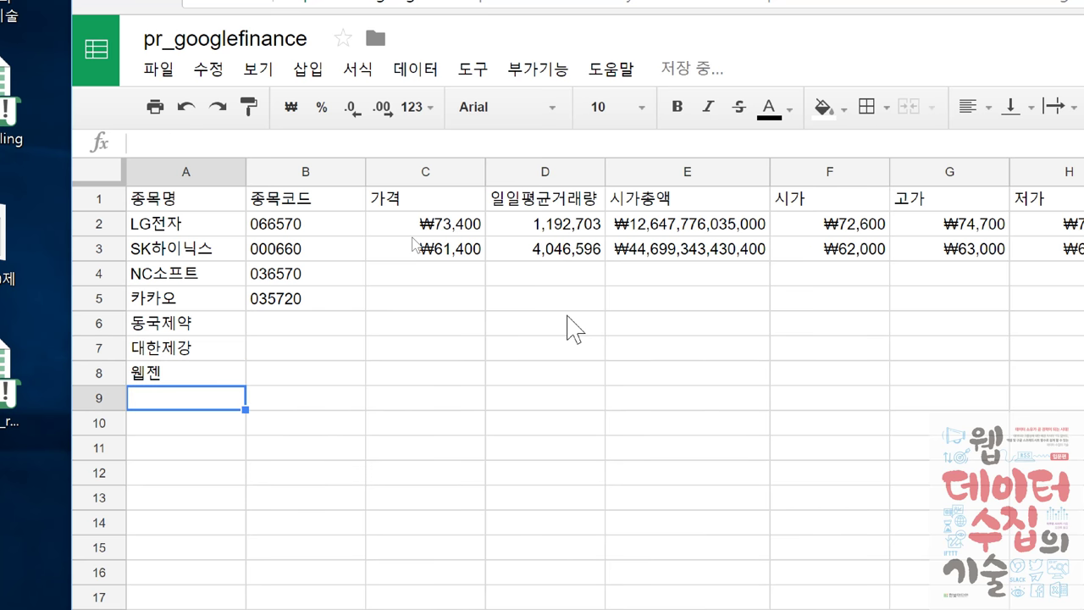
{"action": "type", "text": "S"}
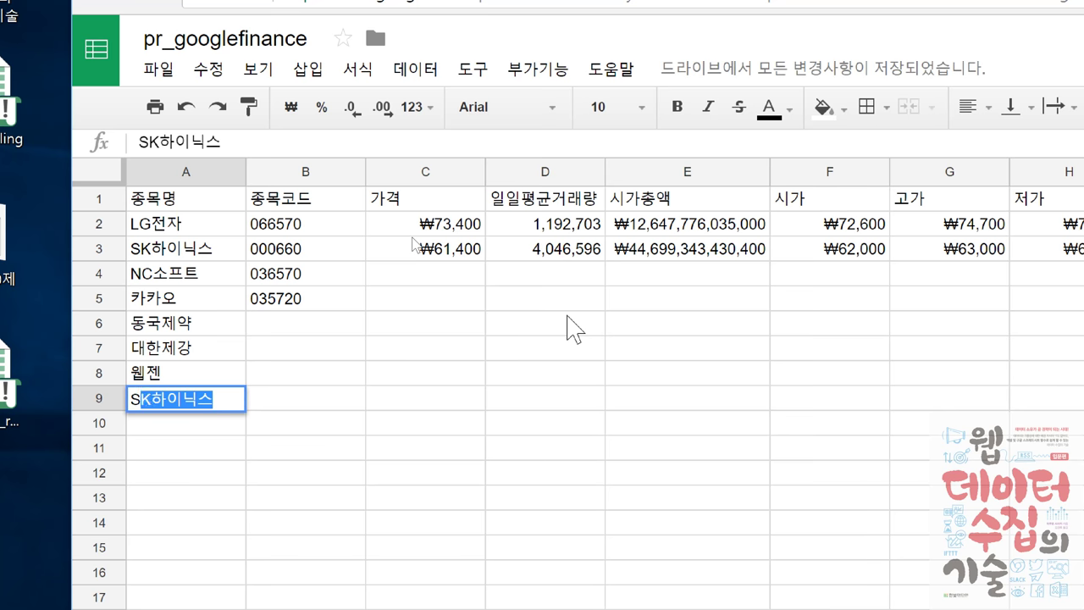
{"action": "type", "text": "K테ㄹ레콤"}
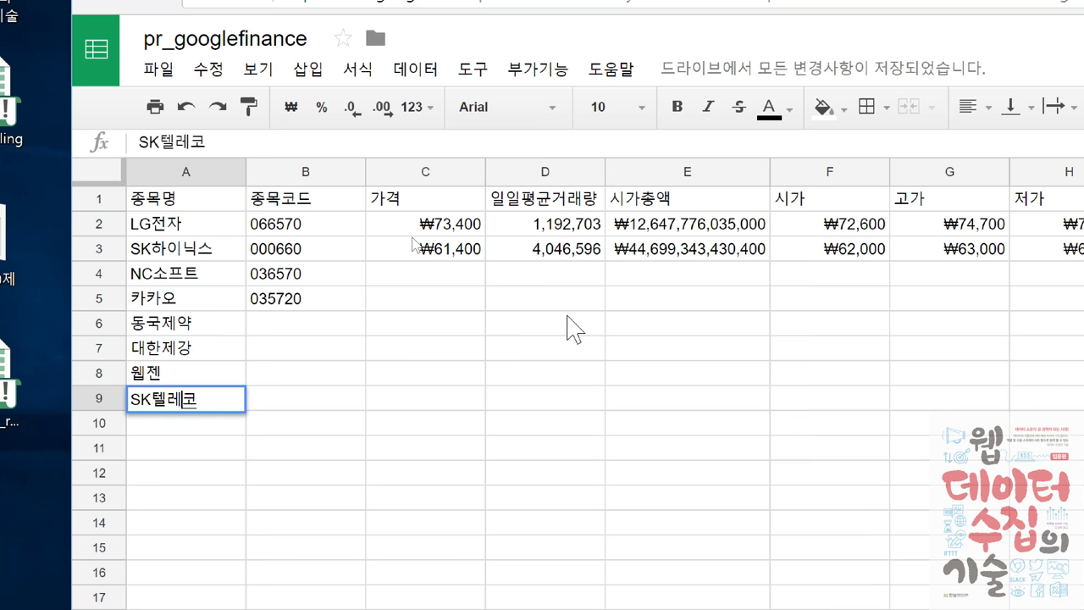
{"action": "key", "text": "Return"}
- Enter the stock codes 086450 for 동국제약 in B6 and 0864010 for 대한제강 in B7
{"action": "key", "text": "Up"}
{"action": "key", "text": "Up"}
{"action": "key", "text": "Up"}
{"action": "key", "text": "Up"}
{"action": "key", "text": "Right"}
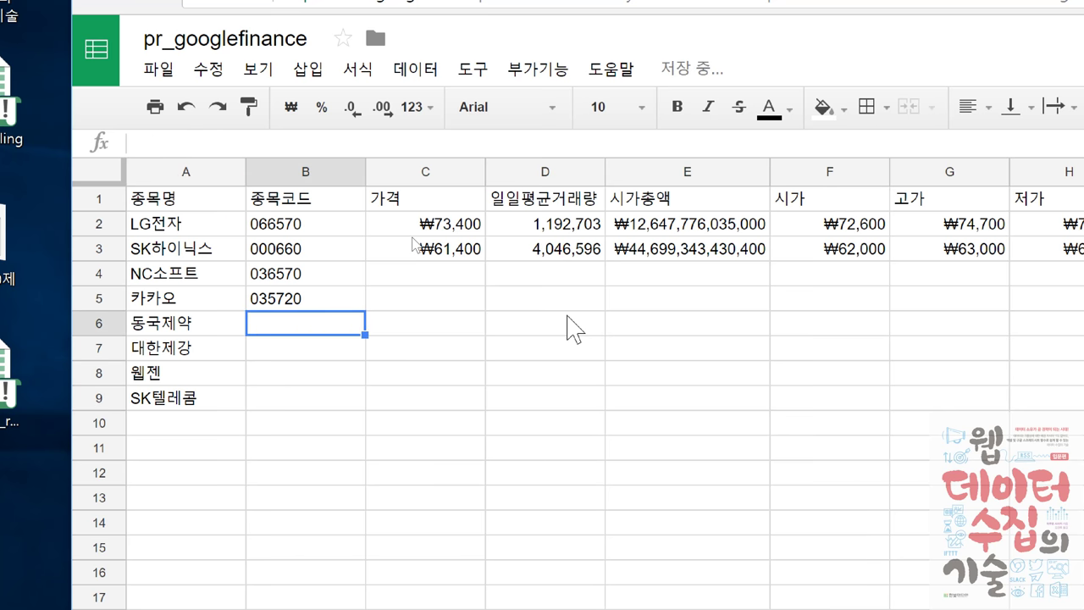
{"action": "key", "text": "Return"}
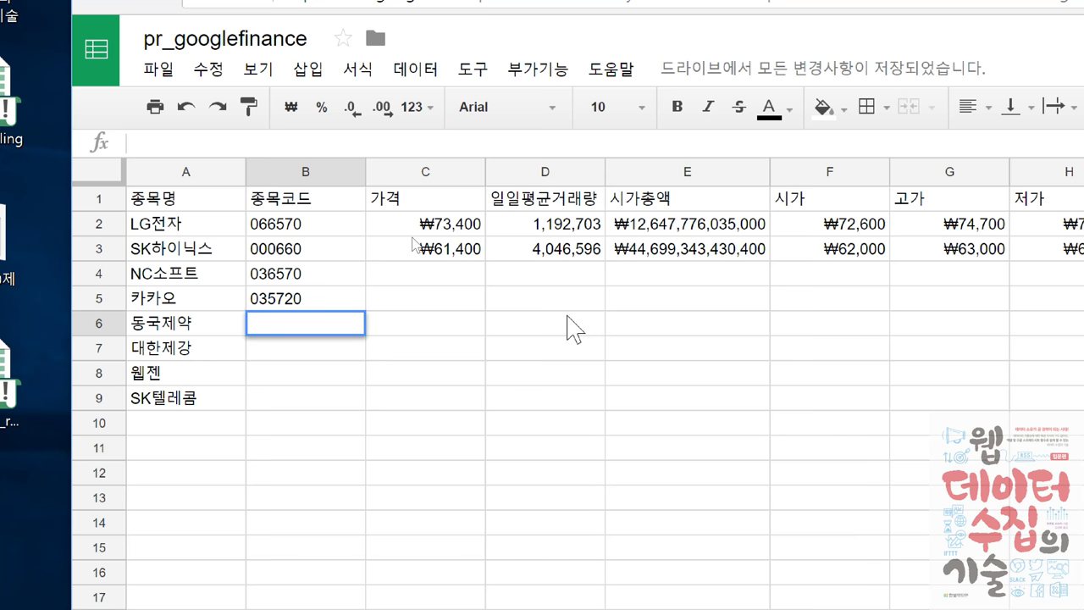
{"action": "type", "text": "086450"}
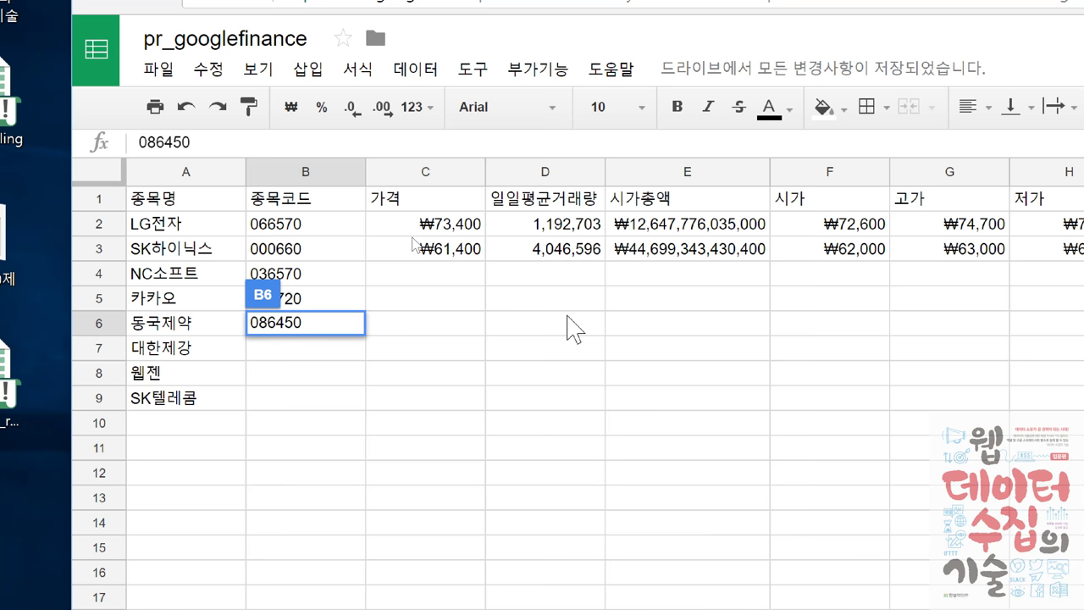
{"action": "key", "text": "Return"}
{"action": "key", "text": "Return"}
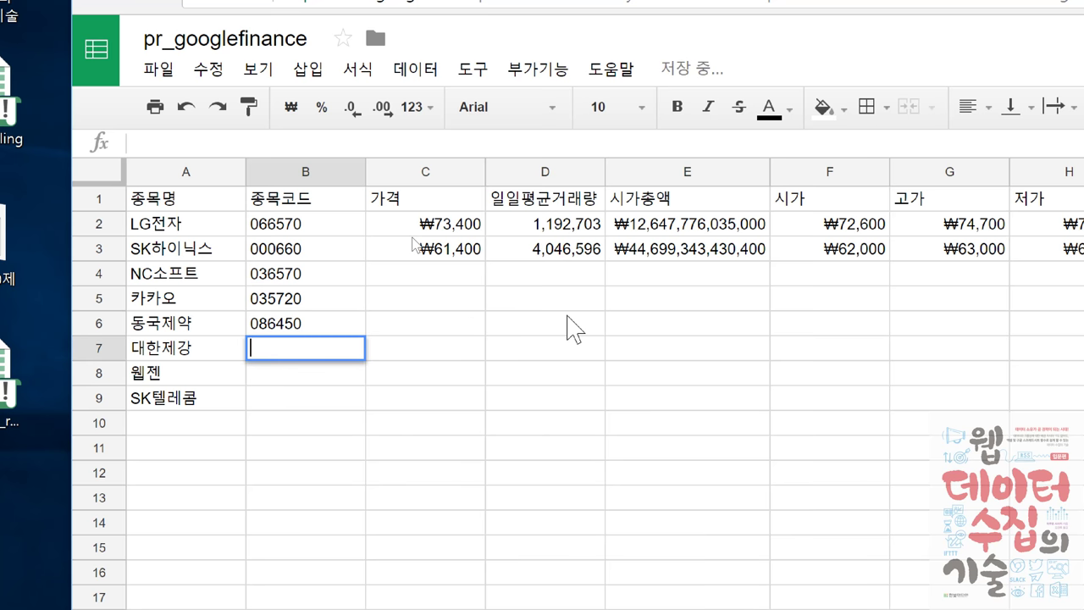
{"action": "type", "text": "086"}
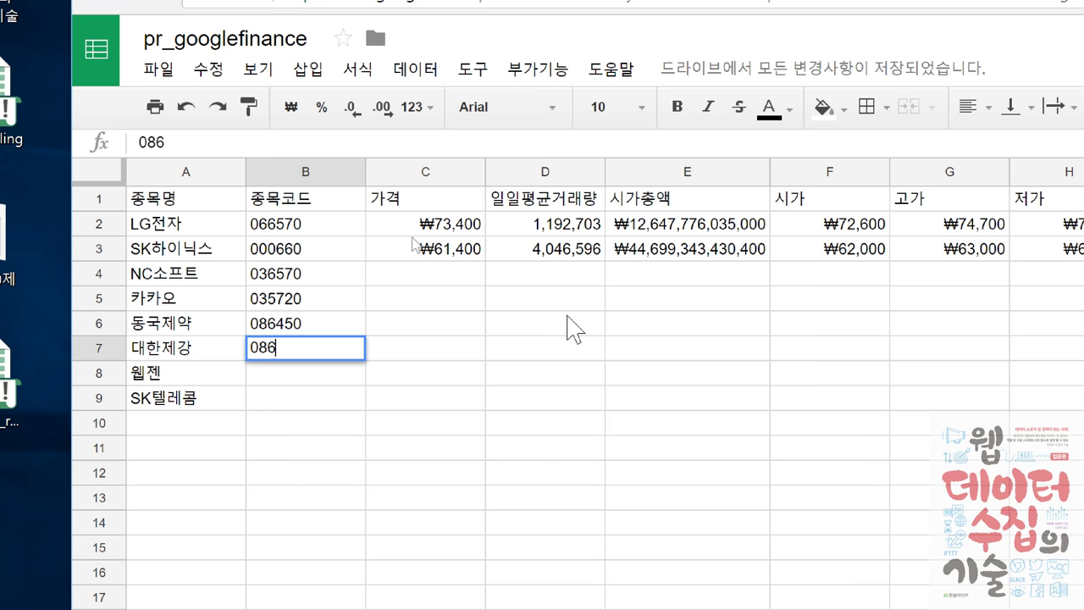
{"action": "type", "text": "4010"}
{"action": "key", "text": "Return"}
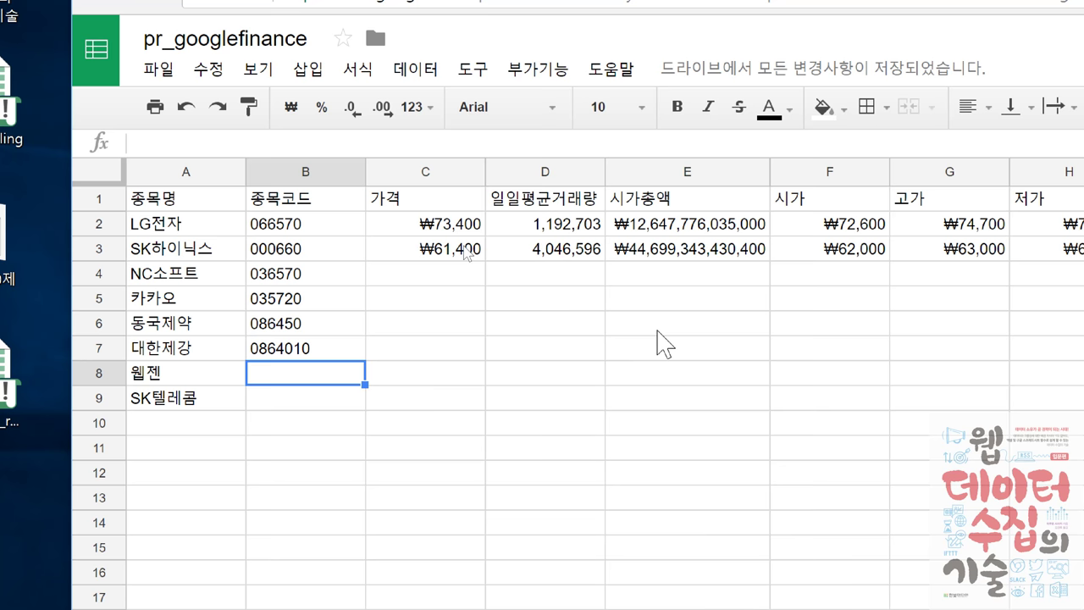
- Correct the 대한제강 stock code in B7 to 084010
{"action": "key", "text": "Left"}
{"action": "key", "text": "Up"}
{"action": "key", "text": "Right"}
{"action": "key", "text": "Return"}
{"action": "key", "text": "Left"}
{"action": "key", "text": "Left"}
{"action": "key", "text": "Left"}
{"action": "key", "text": "Left"}
{"action": "key", "text": "BackSpace"}
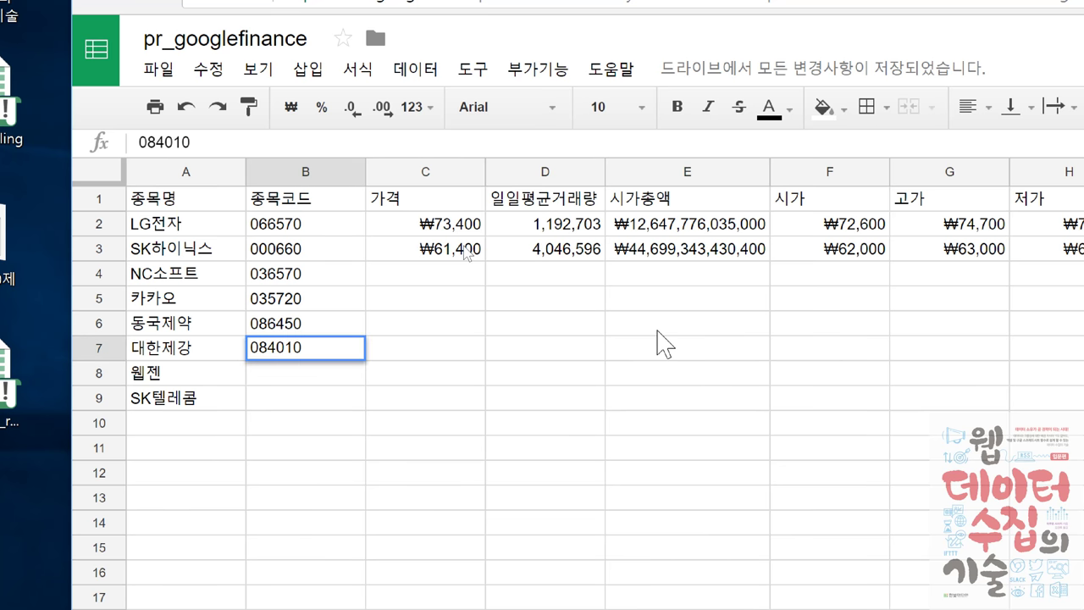
{"action": "key", "text": "Return"}
{"action": "key", "text": "Up"}
{"action": "key", "text": "Up"}
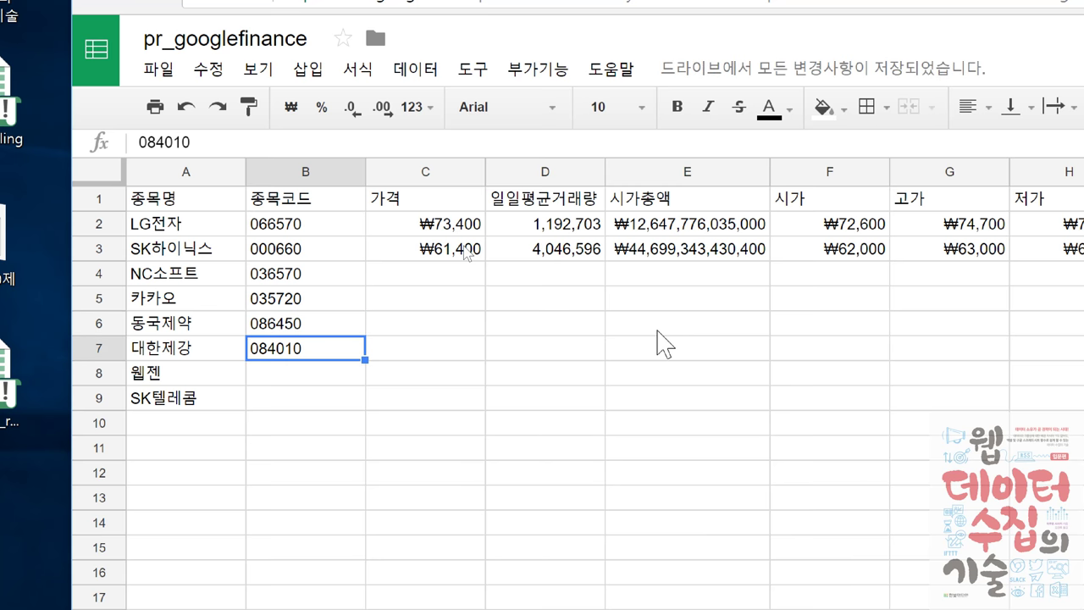
- Enter the stock codes 069080 for 웹젠 in B8 and 017670 for SK텔레콤 in B9
{"action": "key", "text": "Down"}
{"action": "key", "text": "Return"}
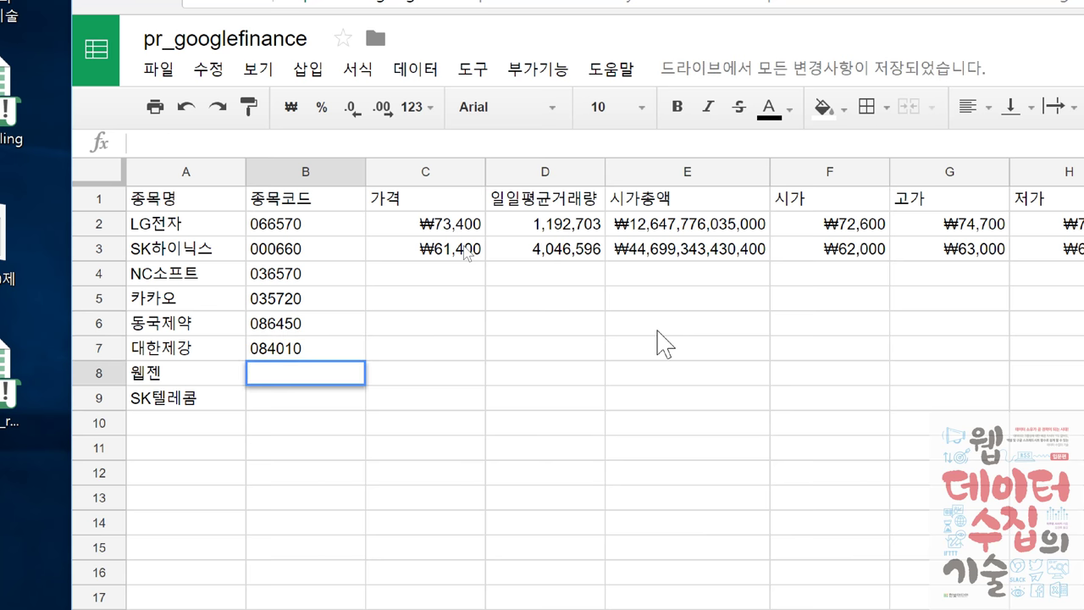
{"action": "type", "text": "0690"}
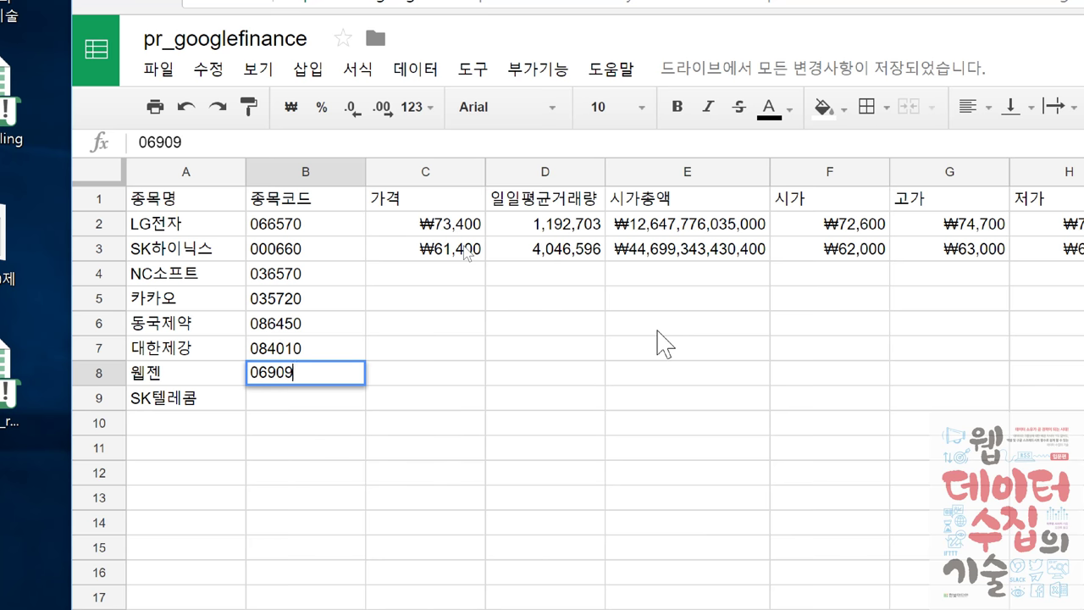
{"action": "type", "text": "80"}
{"action": "key", "text": "Return"}
{"action": "key", "text": "Return"}
{"action": "type", "text": "017670"}
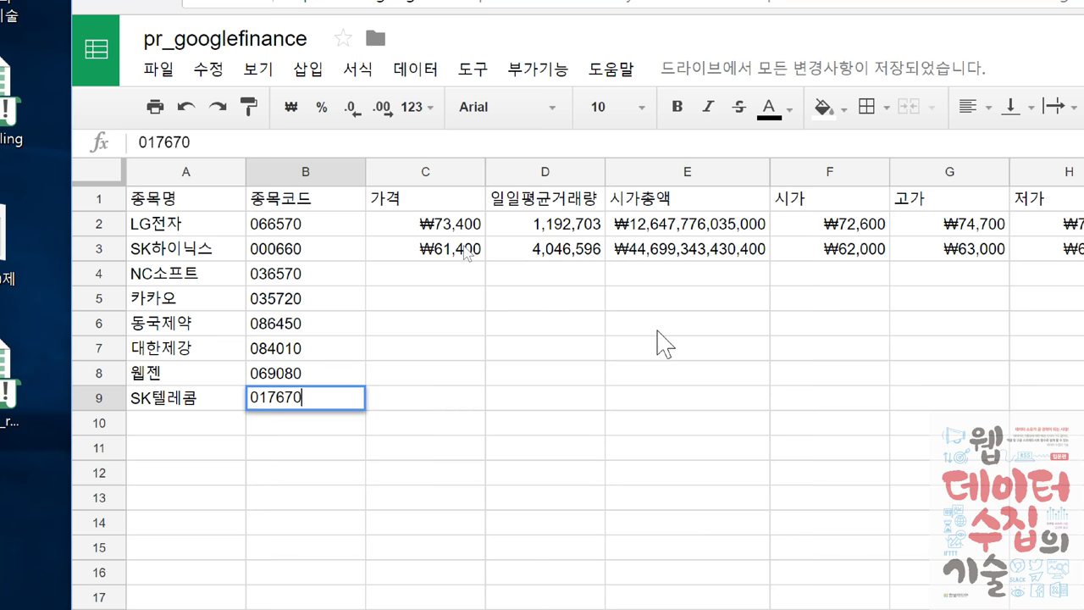
{"action": "key", "text": "Return"}
- Fill the SK하이닉스 formulas in C3:J3 down through row 9 for the remaining companies
{"action": "key", "text": "Up"}
{"action": "key", "text": "Up"}
{"action": "key", "text": "Up"}
{"action": "key", "text": "Up"}
{"action": "key", "text": "Up"}
{"action": "key", "text": "Up"}
{"action": "key", "text": "Up"}
{"action": "key", "text": "Right"}
{"action": "key", "text": "shift+Right"}
{"action": "key", "text": "shift+Right"}
{"action": "key", "text": "shift+Right"}
{"action": "key", "text": "shift+Right"}
{"action": "key", "text": "shift+Right"}
{"action": "key", "text": "shift+Right"}
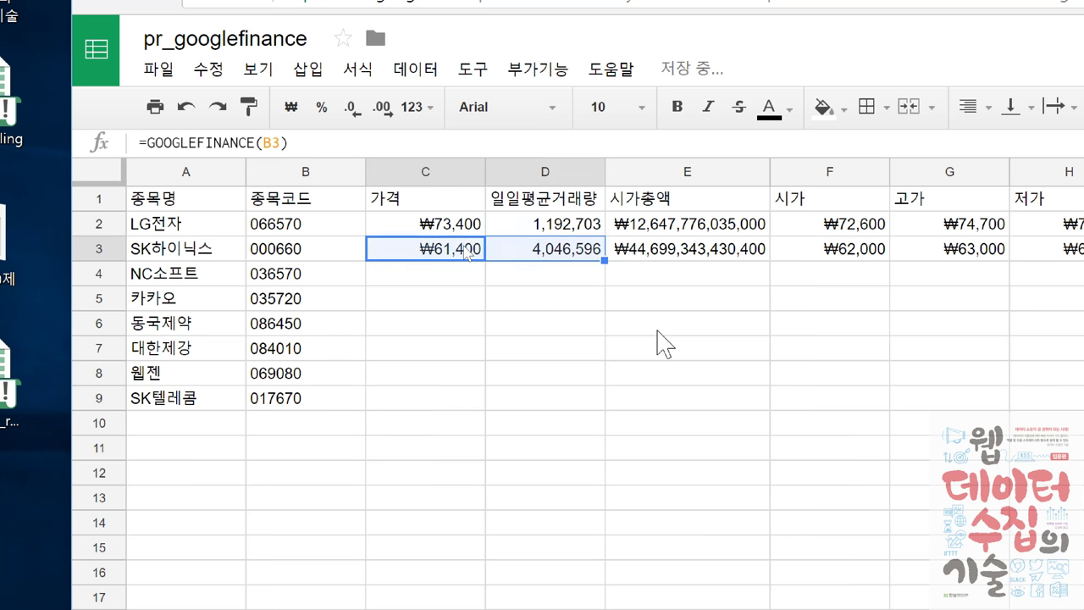
{"action": "key", "text": "shift+Right"}
{"action": "key", "text": "shift+Right"}
{"action": "key", "text": "shift+Right"}
{"action": "key", "text": "shift+Right"}
{"action": "key", "text": "shift+Left"}
{"action": "key", "text": "shift+Left"}
{"action": "key", "text": "shift+Left"}
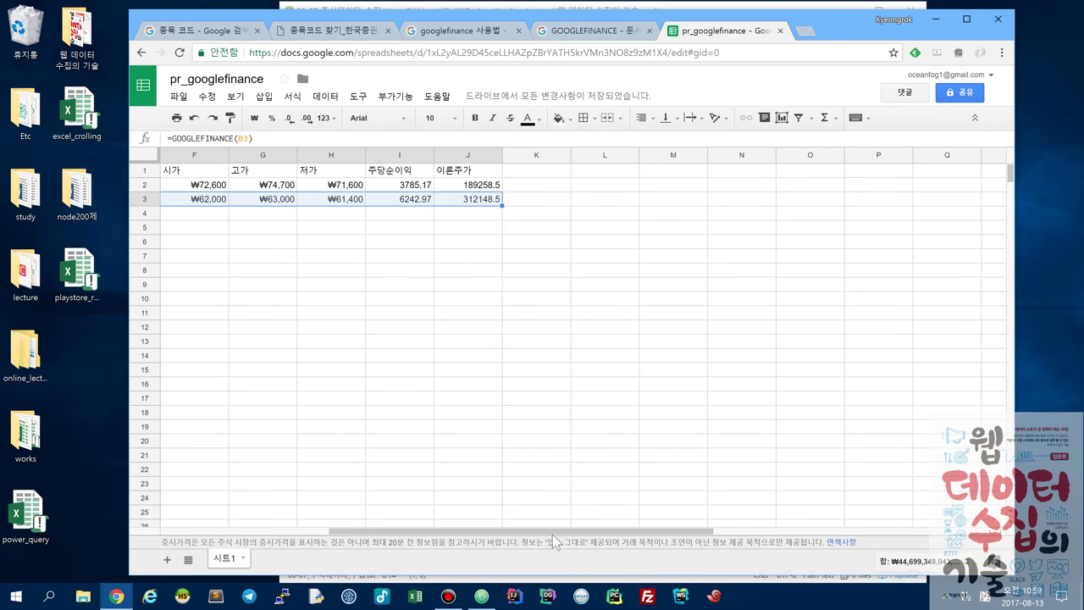
{"action": "left_click_drag", "start_coordinate": [553, 534], "coordinate": [385, 535]}
{"action": "left_click_drag", "start_coordinate": [870, 200], "coordinate": [867, 286]}
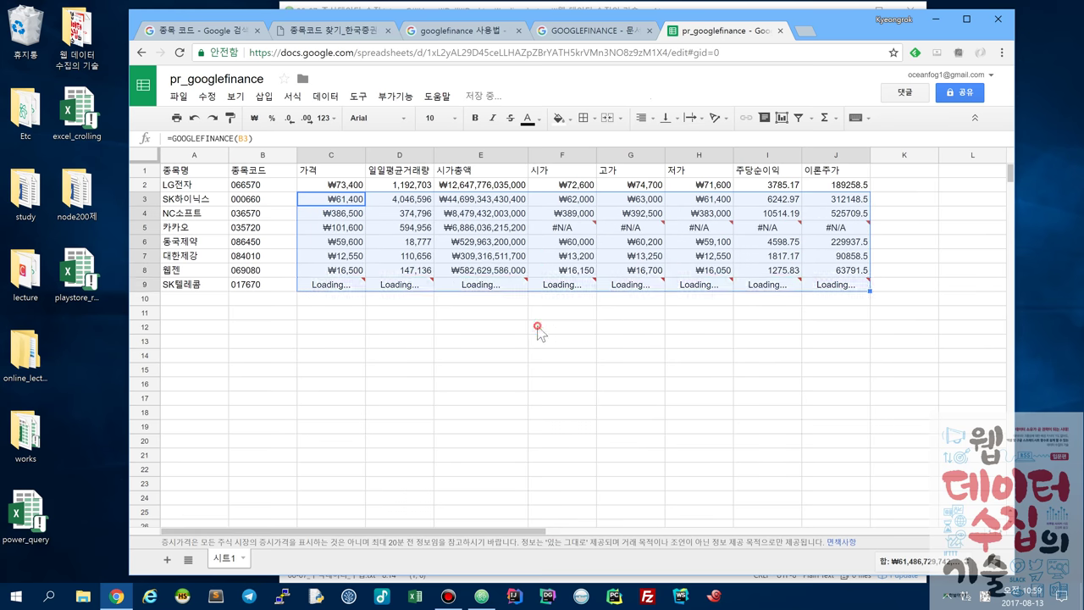
{"action": "left_click", "coordinate": [538, 330]}
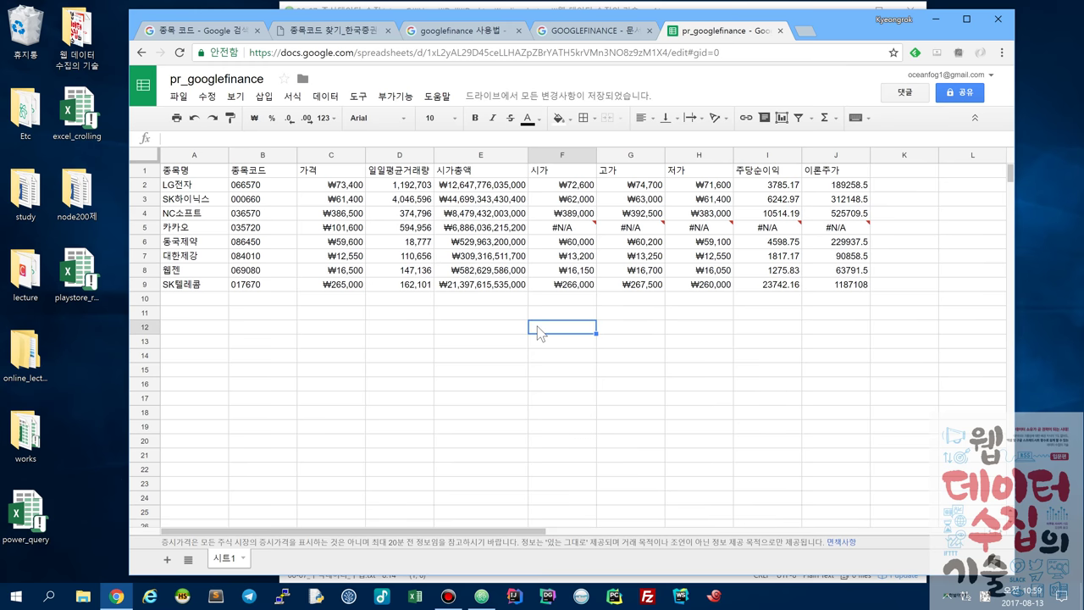
- Inspect the 카카오 stock code in B5 and the error note on its 시가 formula in F5
{"action": "left_click", "coordinate": [268, 228]}
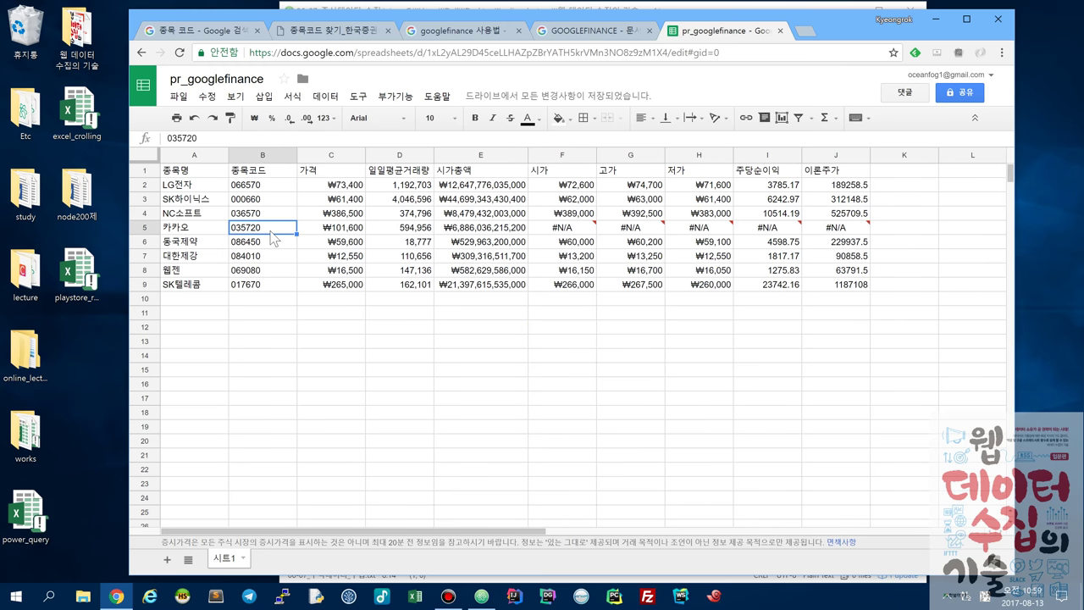
{"action": "left_click", "coordinate": [569, 228]}
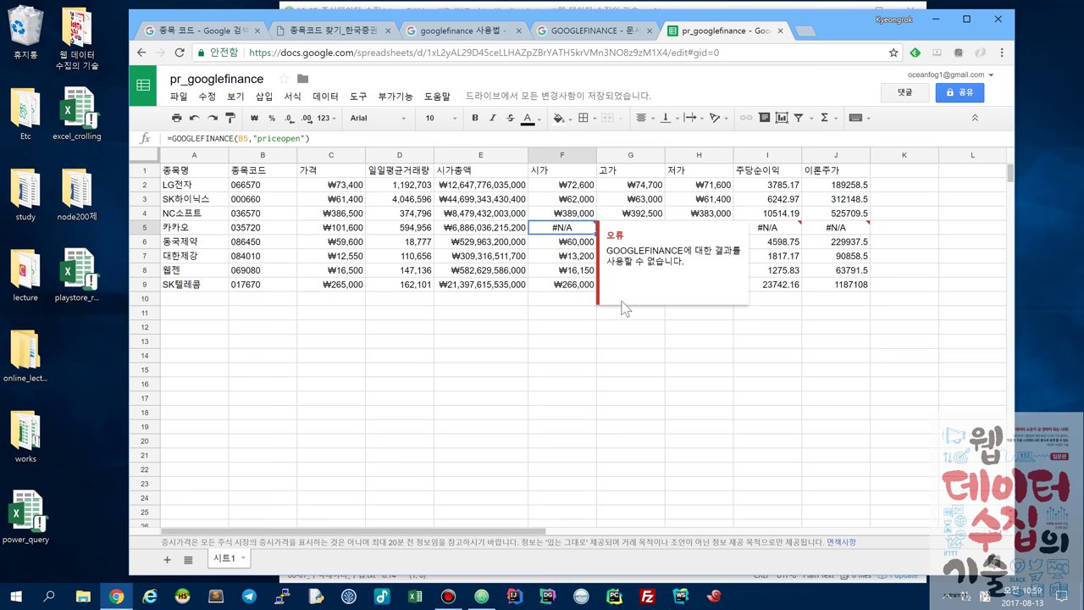
{"action": "left_click", "coordinate": [556, 311]}
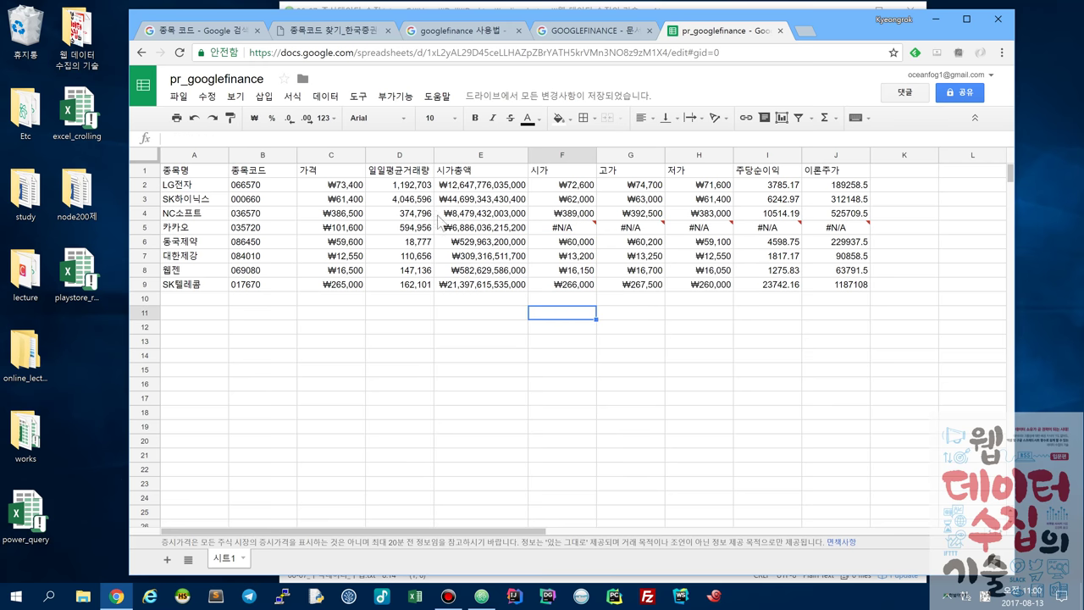
{"action": "left_click", "coordinate": [583, 214]}
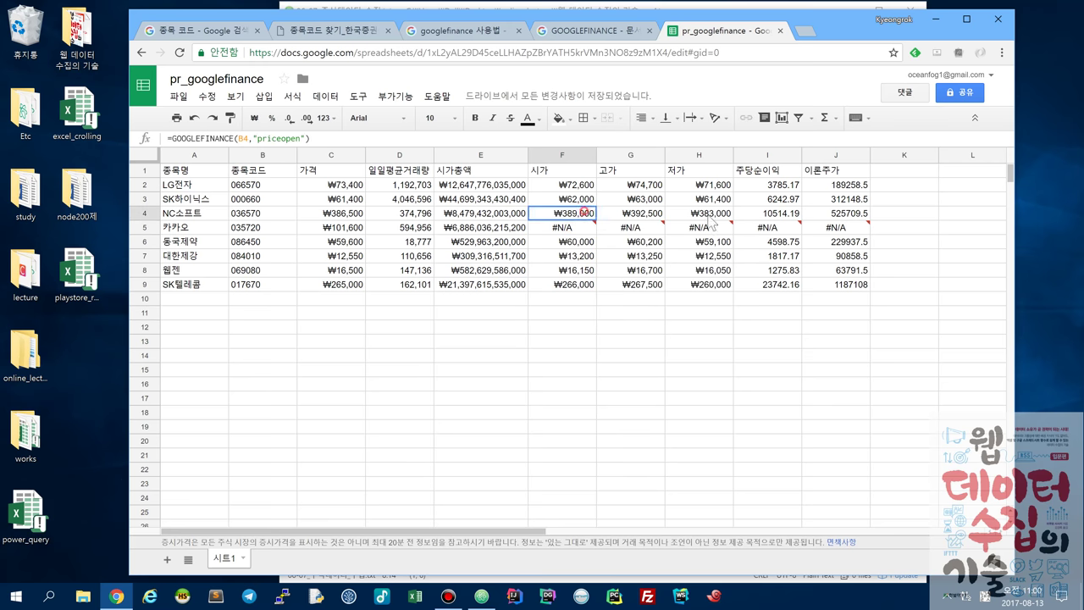
{"action": "left_click_drag", "start_coordinate": [652, 217], "coordinate": [867, 217]}
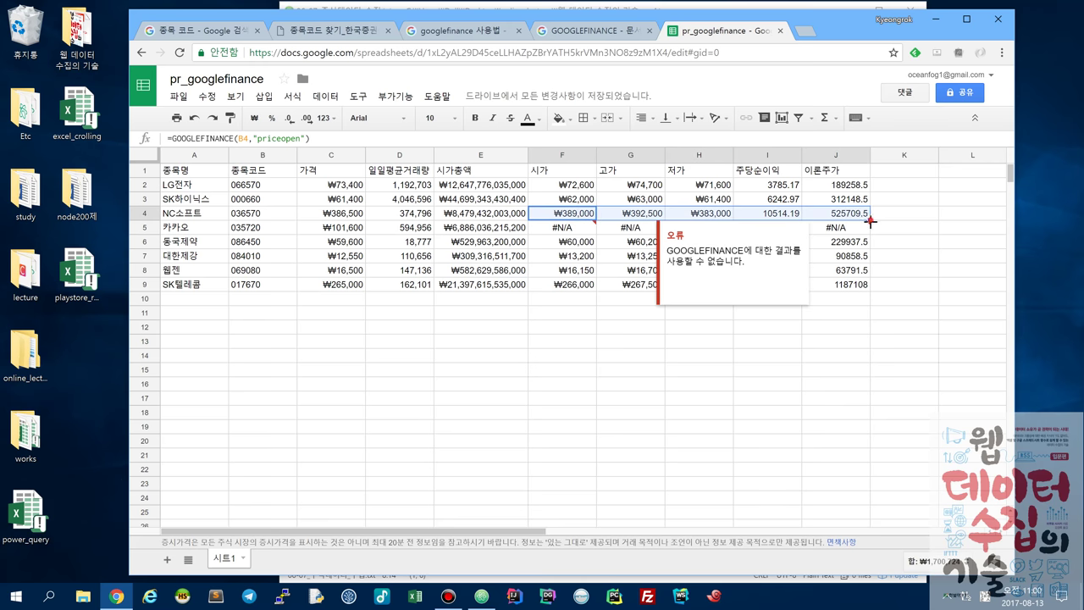
{"action": "left_click", "coordinate": [889, 242]}
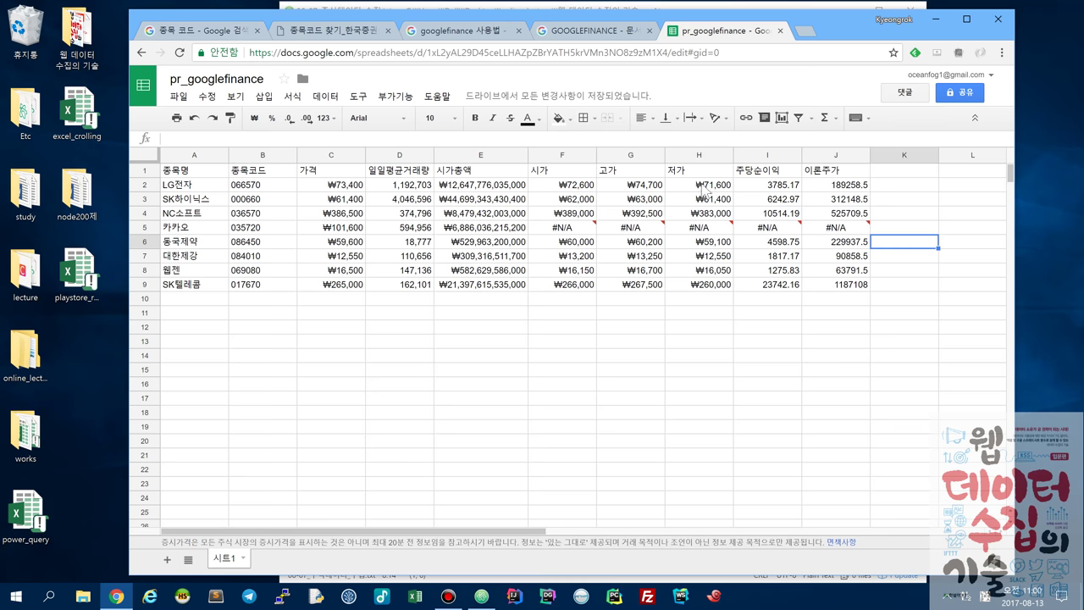
- Enter the column heading 주가 변동 추이 in K1
{"action": "left_click", "coordinate": [903, 171]}
{"action": "key", "text": "Return"}
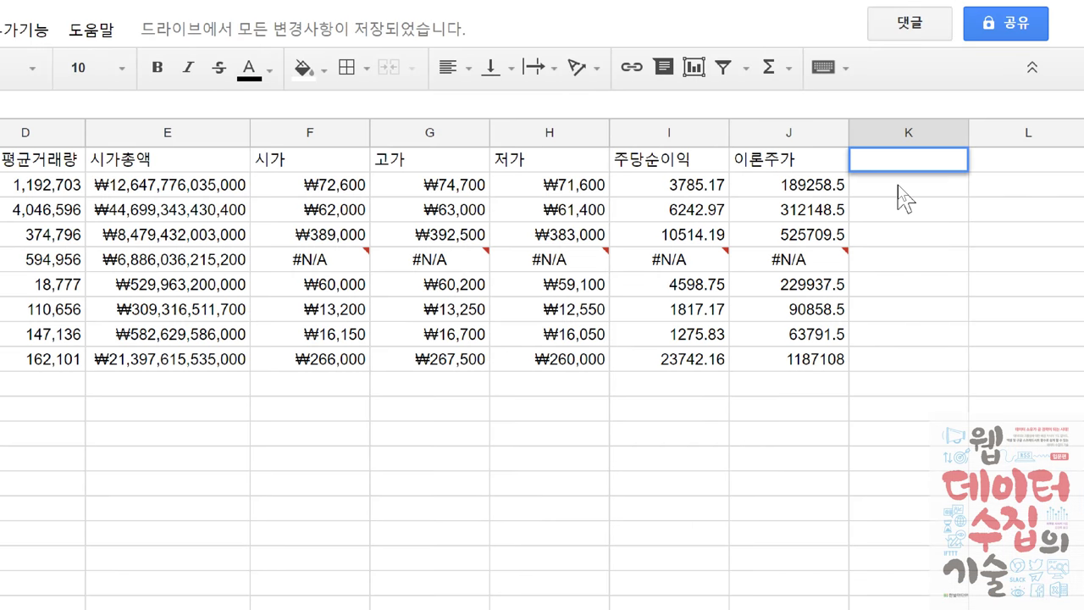
{"action": "type", "text": "ㅈㅜ가 변도 충이"}
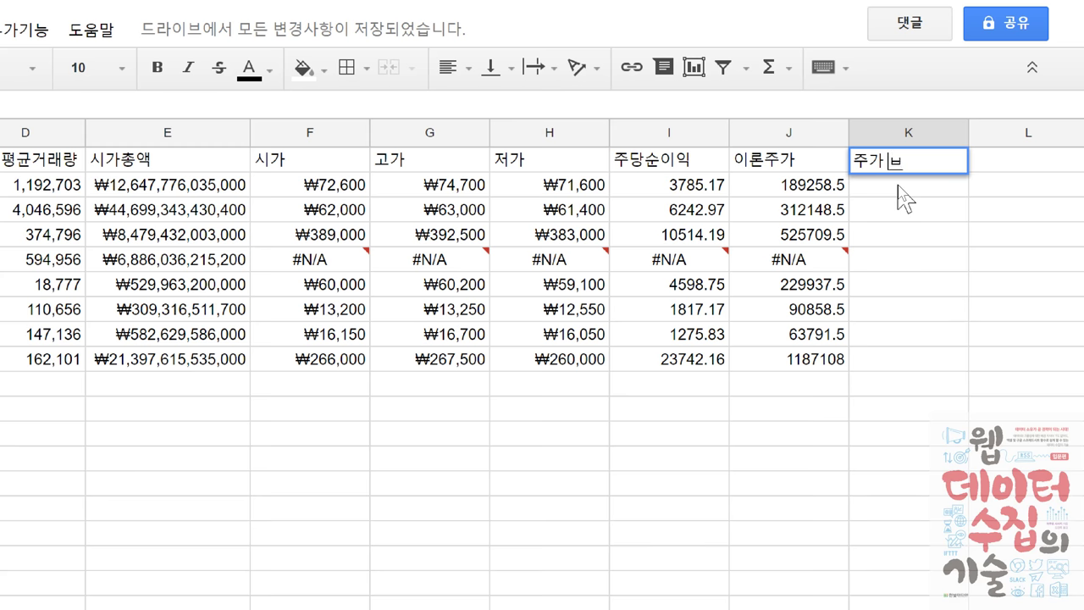
{"action": "key", "text": "BackSpace"}
{"action": "key", "text": "BackSpace"}
{"action": "key", "text": "BackSpace"}
{"action": "key", "text": "BackSpace"}
{"action": "type", "text": "동 추이"}
{"action": "key", "text": "Return"}
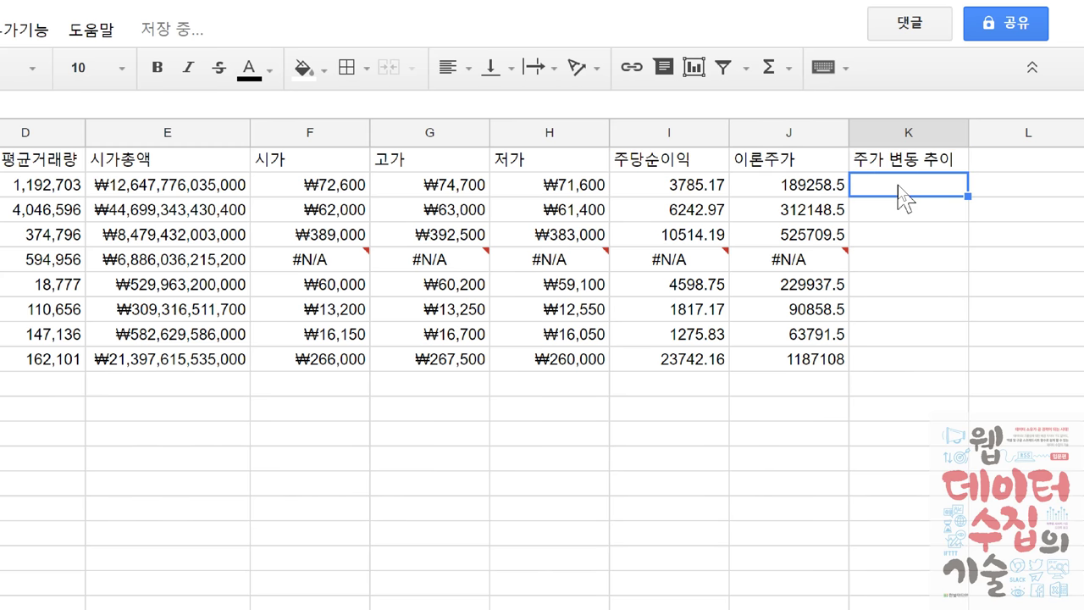
- Begin a SPARKLINE formula in K2 with B2 and "price" as its first arguments
{"action": "double_click", "coordinate": [899, 188]}
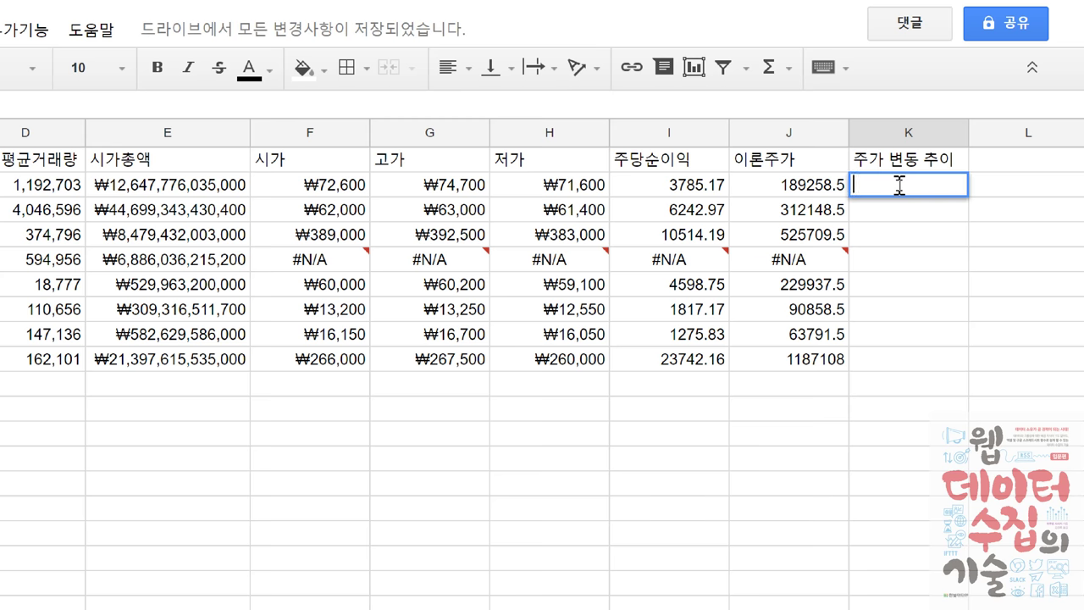
{"action": "type", "text": "ㄸ"}
{"action": "key", "text": "BackSpace"}
{"action": "type", "text": "=SPARK"}
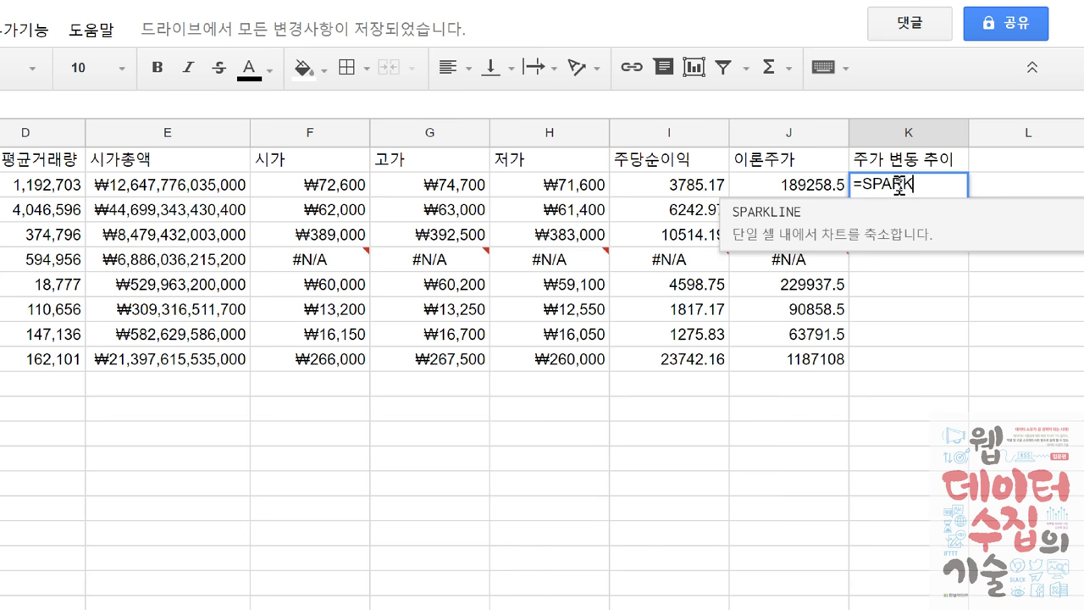
{"action": "key", "text": "Tab"}
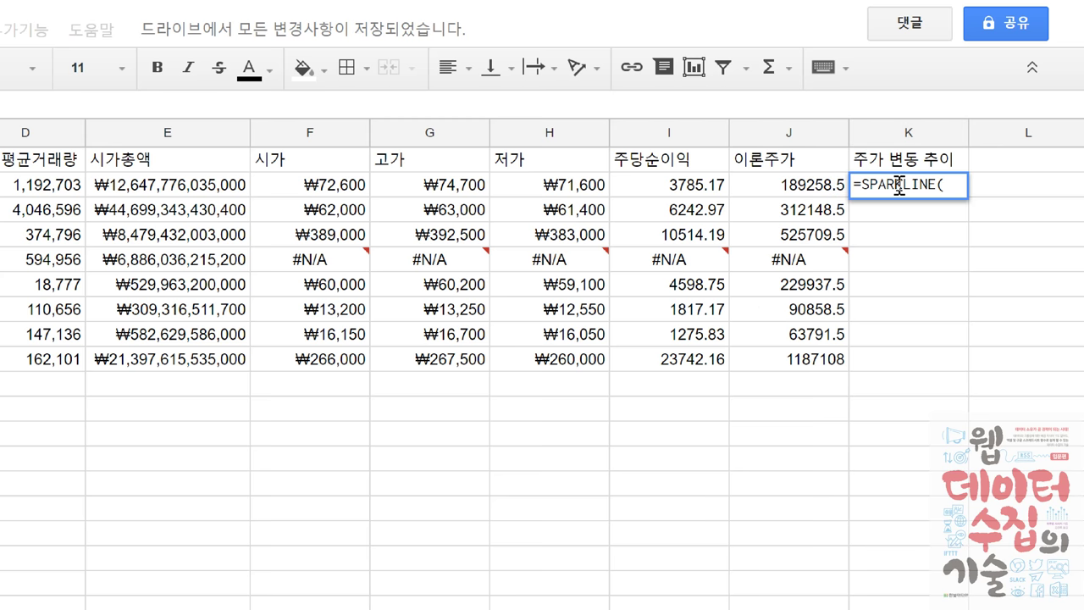
{"action": "type", "text": "B2,"}
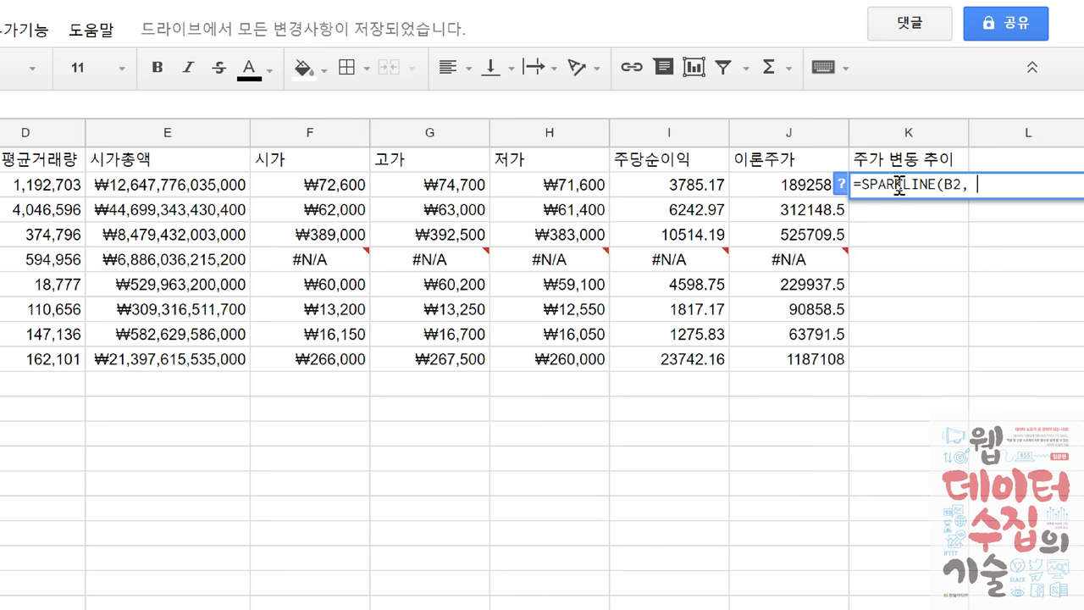
{"action": "type", "text": "\""}
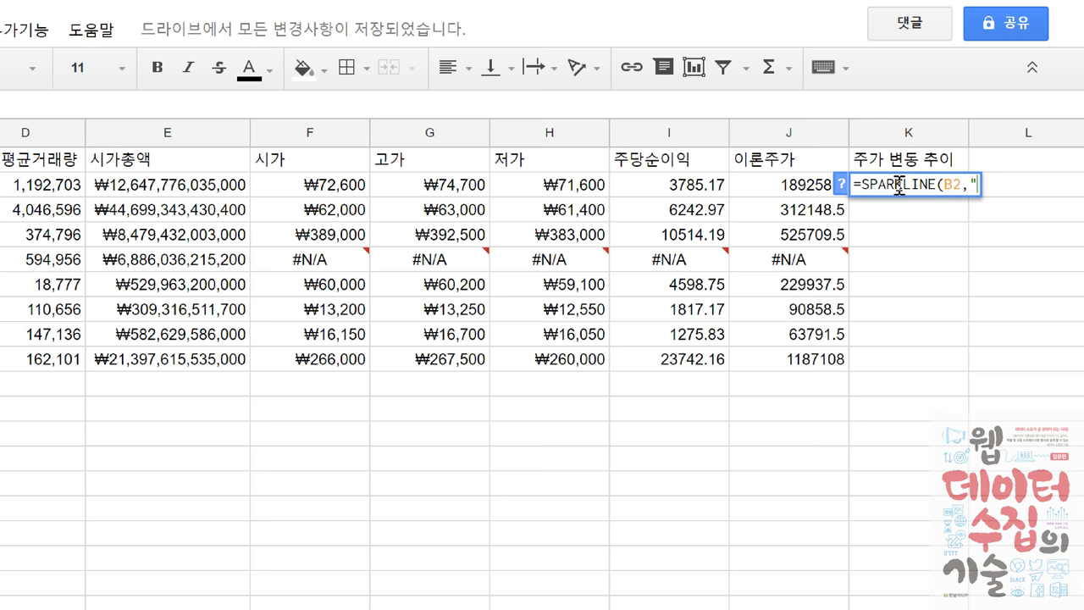
{"action": "type", "text": "price\""}
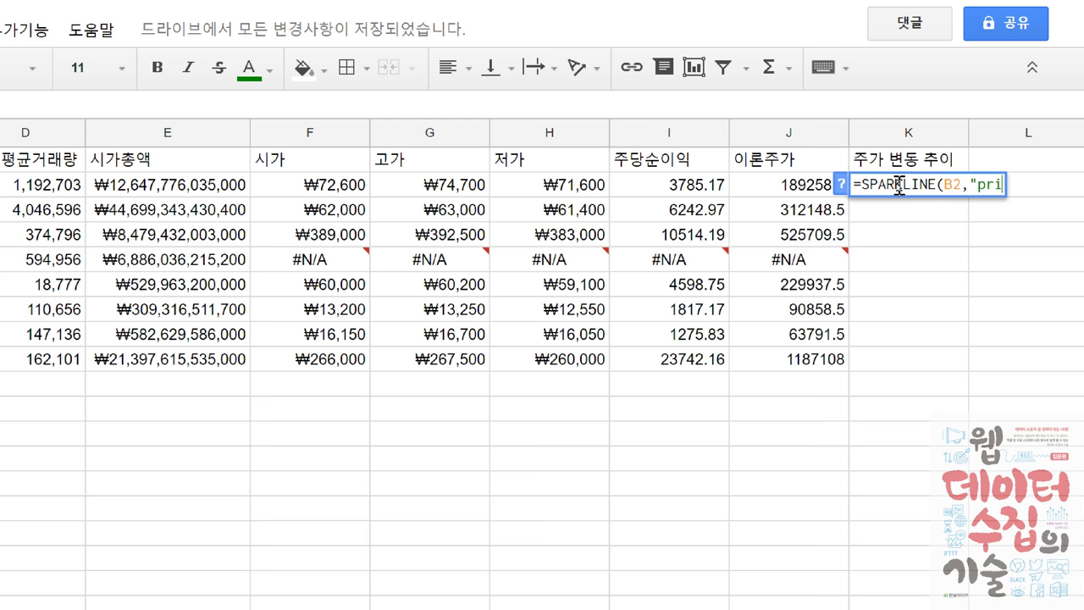
{"action": "type", "text": ","}
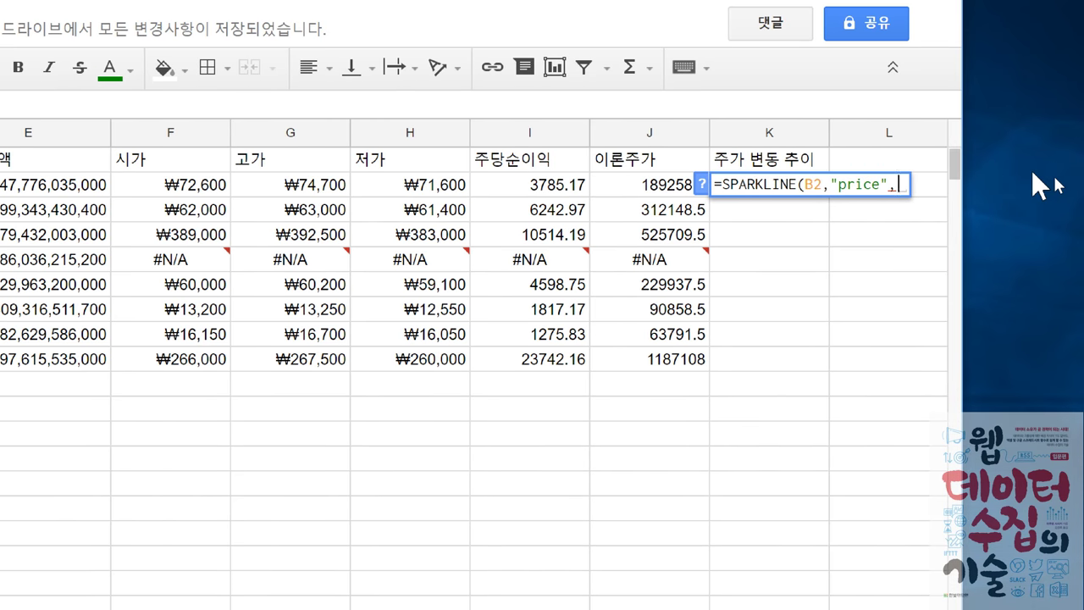
- Add the start date date(2016,1,1) and end date date(2017,8,13) to the K2 formula
{"action": "type", "text": "d"}
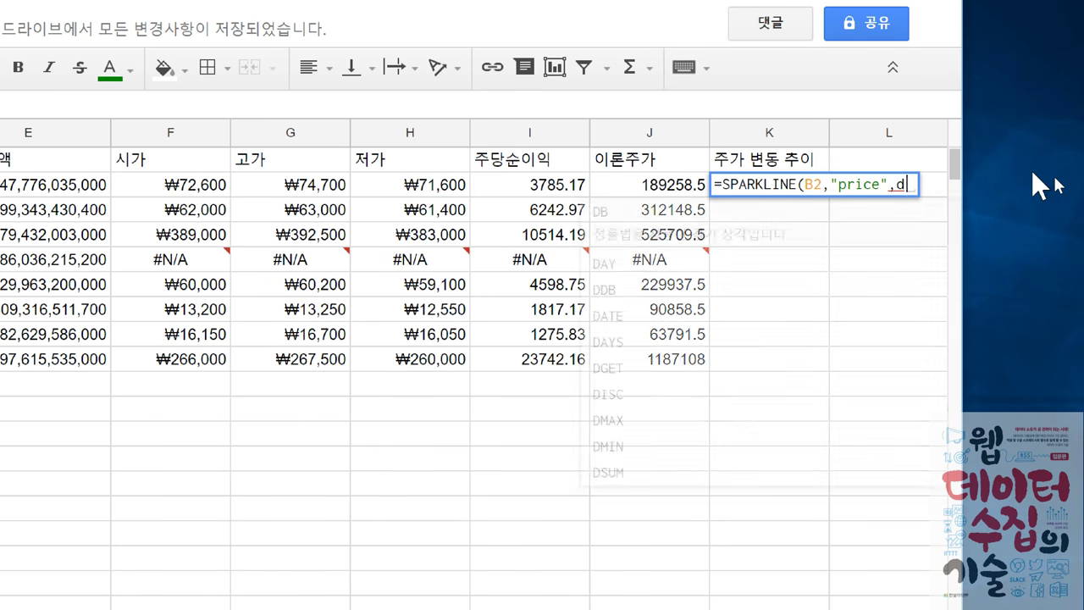
{"action": "type", "text": "ate(2017"}
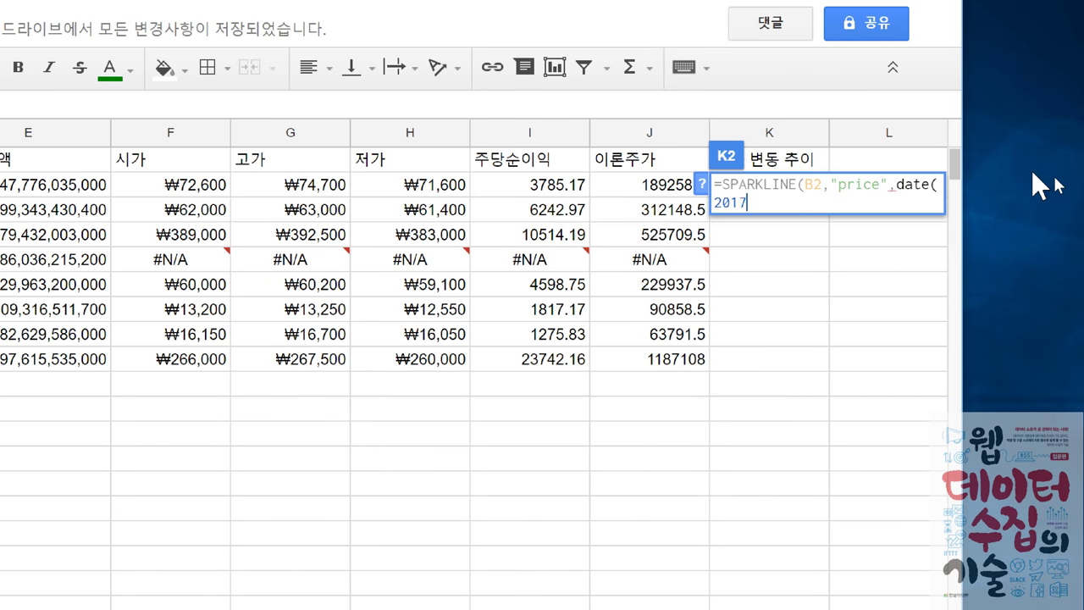
{"action": "key", "text": "BackSpace"}
{"action": "type", "text": "6,1,1)"}
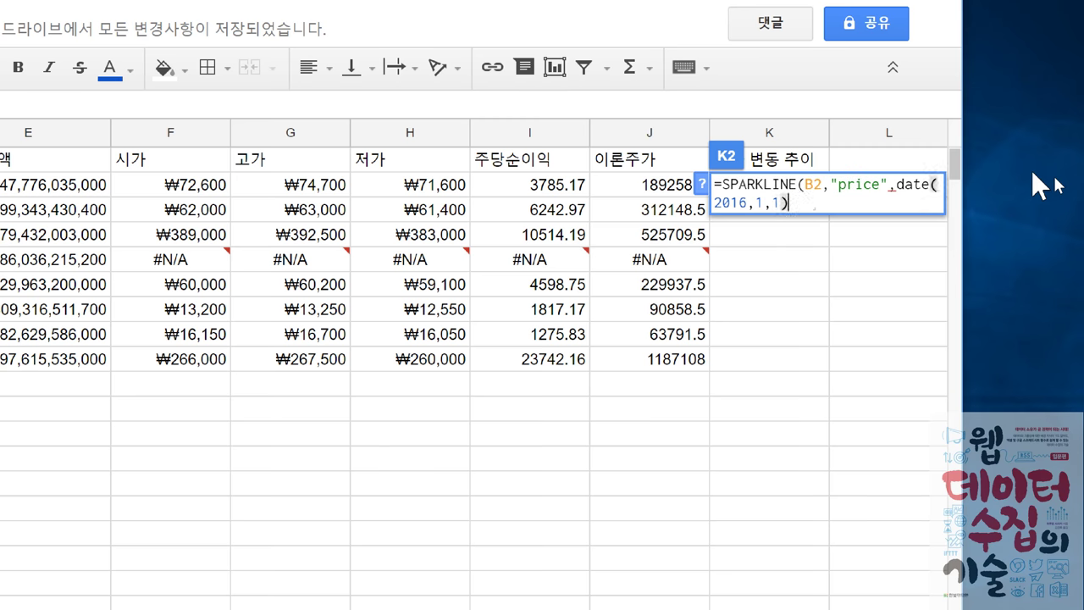
{"action": "type", "text": ", date("}
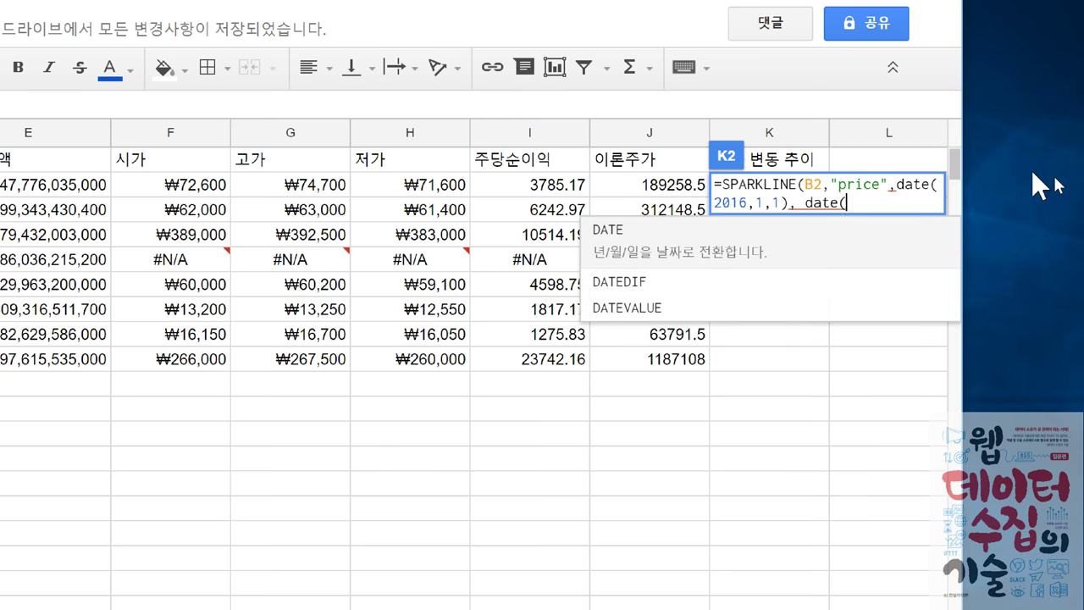
{"action": "type", "text": "2017"}
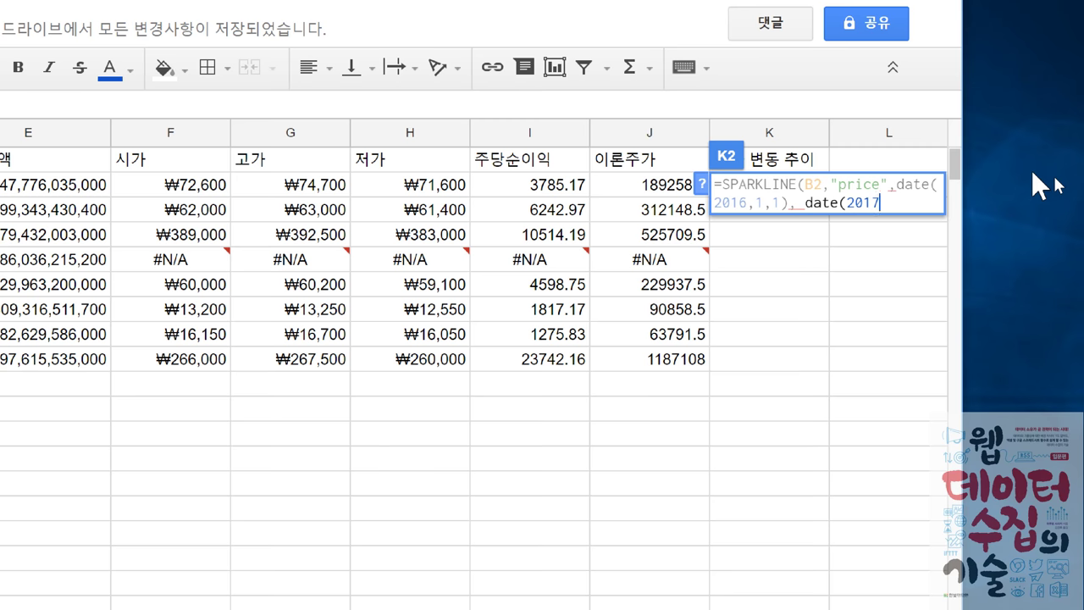
{"action": "type", "text": ",8,3"}
{"action": "key", "text": "BackSpace"}
{"action": "type", "text": "13)"}
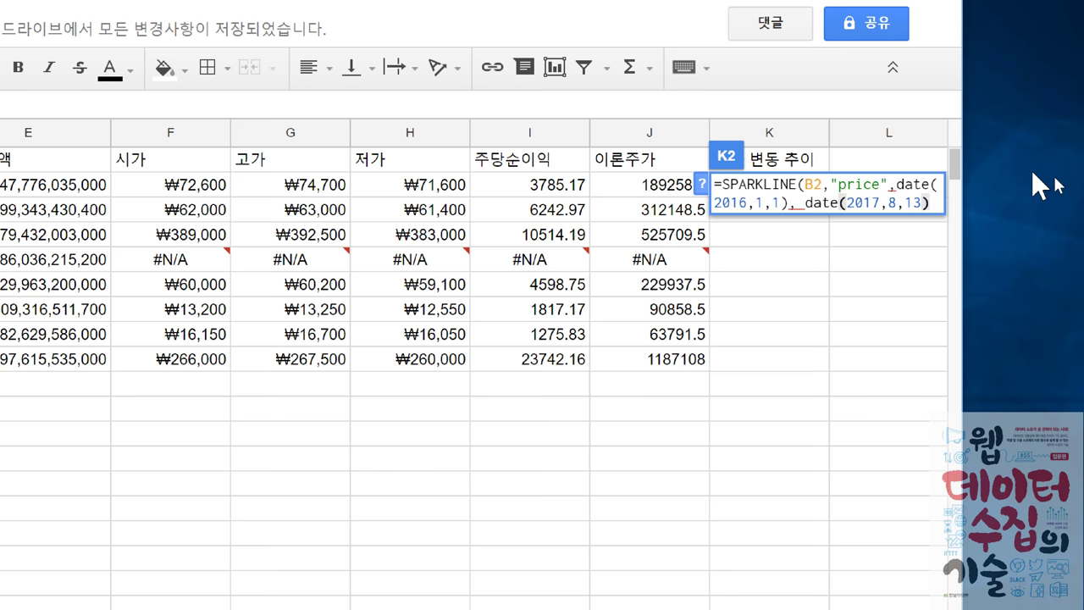
- Add the "daily" interval with two closing parentheses to the K2 formula and try to submit it
{"action": "type", "text": ",\""}
{"action": "type", "text": "daily\")"}
{"action": "type", "text": ")"}
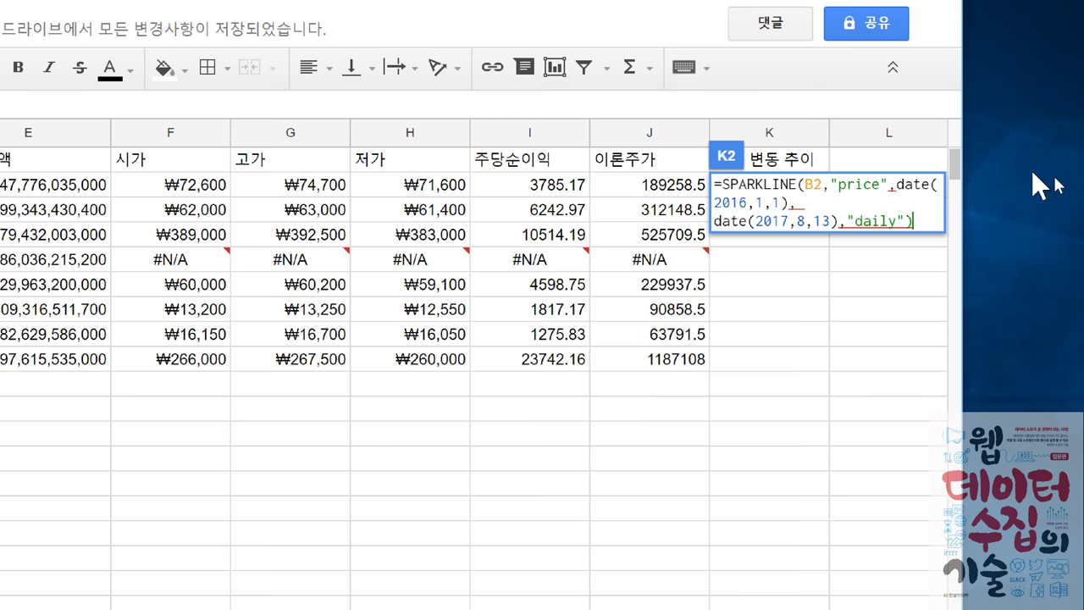
{"action": "key", "text": "Return"}
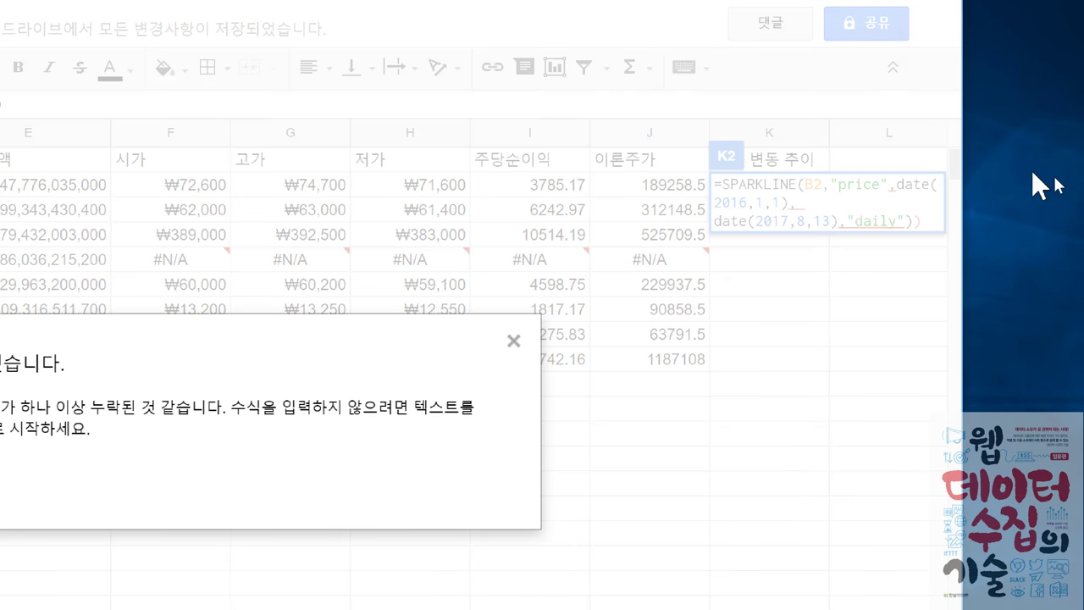
{"action": "key", "text": "Escape"}
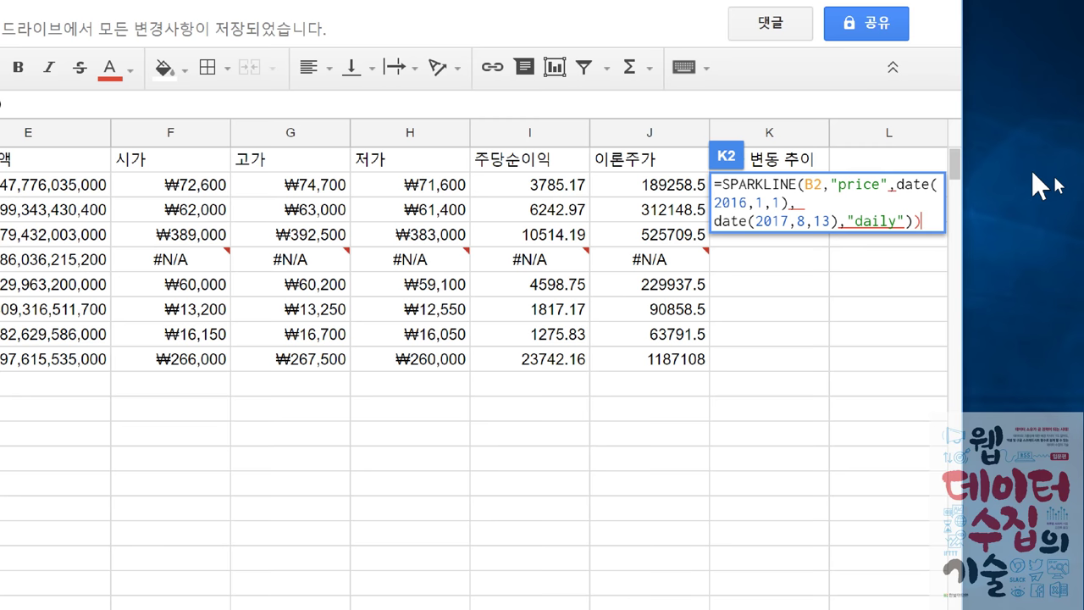
- Insert googlefinance( before B2 inside the SPARKLINE formula in K2 and submit it
{"action": "key", "text": "Left"}
{"action": "key", "text": "Left"}
{"action": "left_click", "coordinate": [807, 184]}
{"action": "type", "text": "googlefinance"}
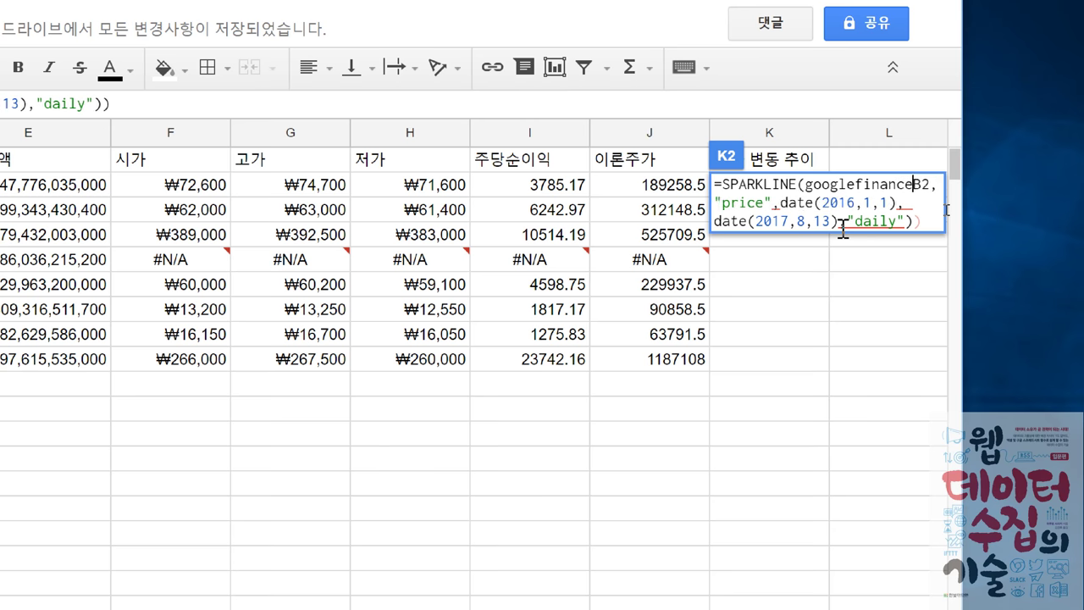
{"action": "type", "text": "("}
{"action": "key", "text": "Return"}
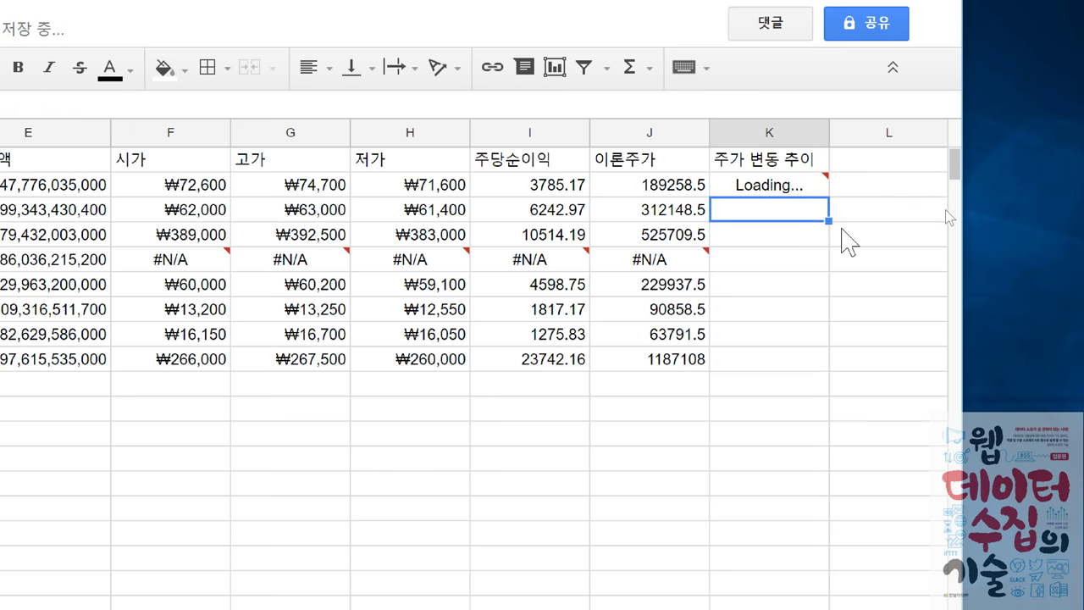
- Fill the K2 sparkline formula down through K9 for the remaining companies
{"action": "key", "text": "Up"}
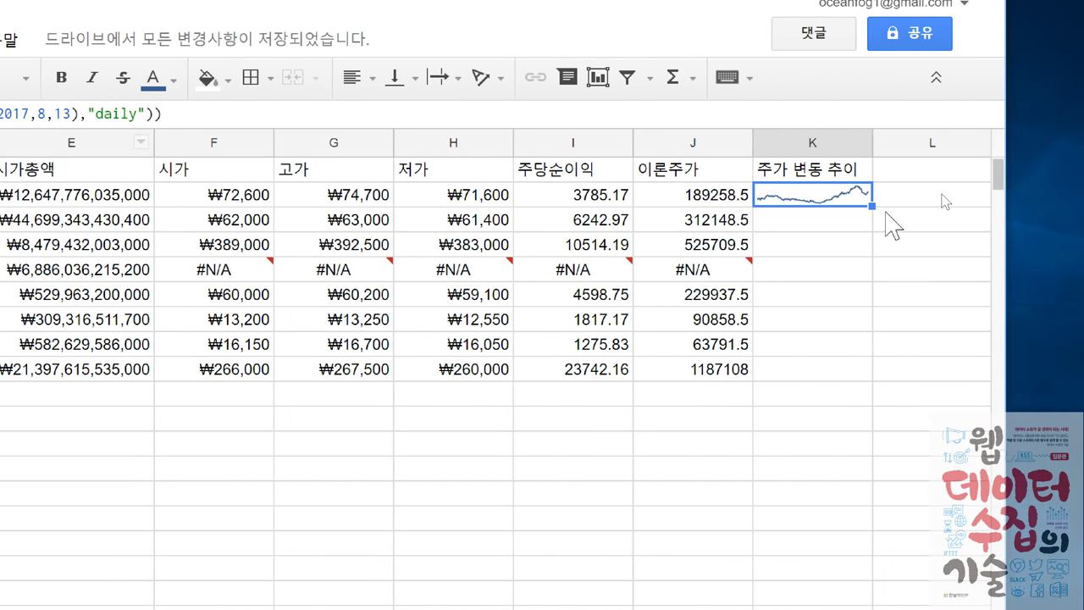
{"action": "left_click_drag", "start_coordinate": [872, 206], "coordinate": [877, 380]}
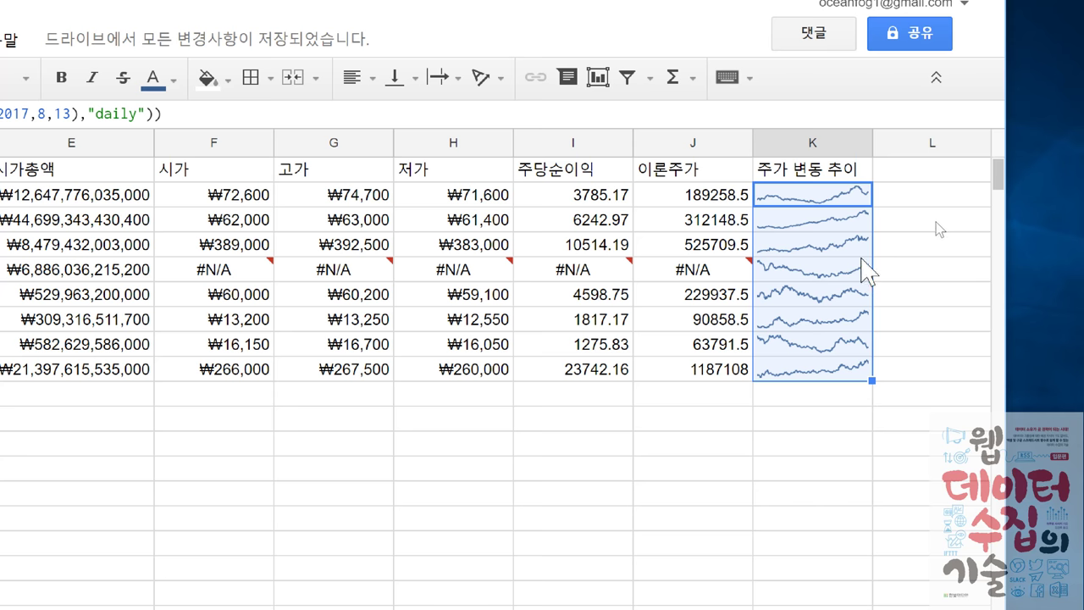
{"action": "left_click", "coordinate": [879, 342]}
{"action": "left_click", "coordinate": [858, 348]}
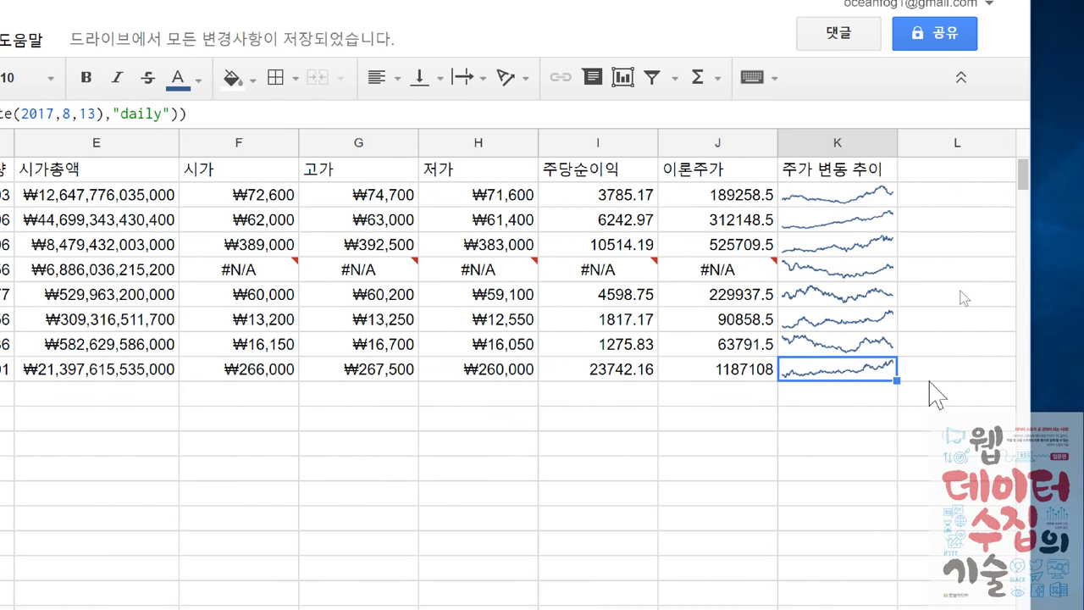
- Examine the price trend sparklines and their formulas for the companies in K2:K9
{"action": "left_click", "coordinate": [885, 299]}
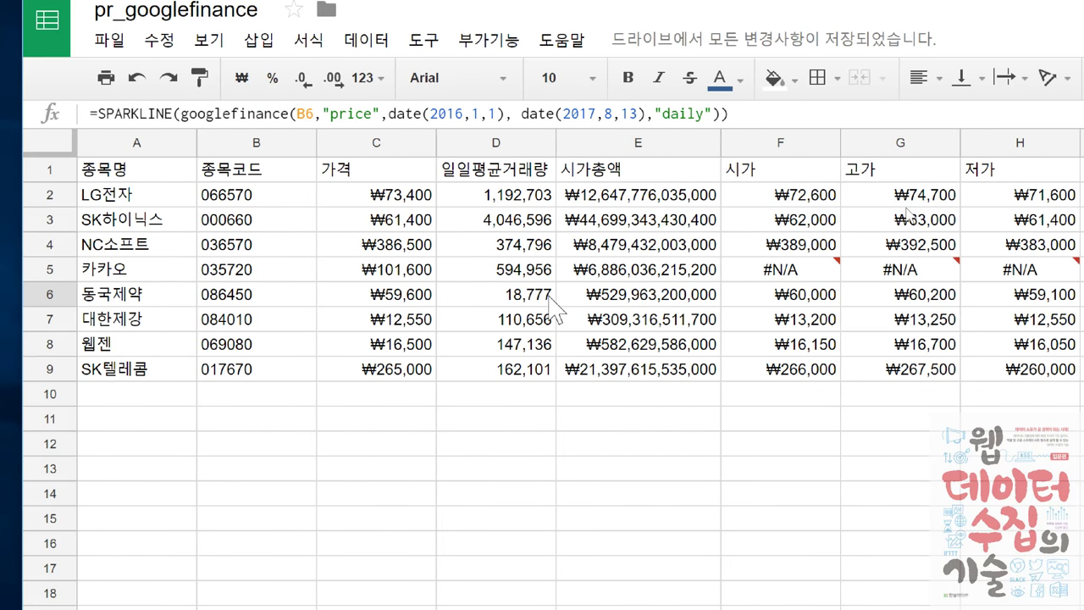
{"action": "key", "text": "Up"}
{"action": "key", "text": "Up"}
{"action": "key", "text": "Up"}
{"action": "key", "text": "Up"}
{"action": "key", "text": "Up"}
{"action": "key", "text": "Down"}
{"action": "key", "text": "Down"}
{"action": "key", "text": "Down"}
{"action": "key", "text": "Down"}
{"action": "key", "text": "Down"}
{"action": "key", "text": "Down"}
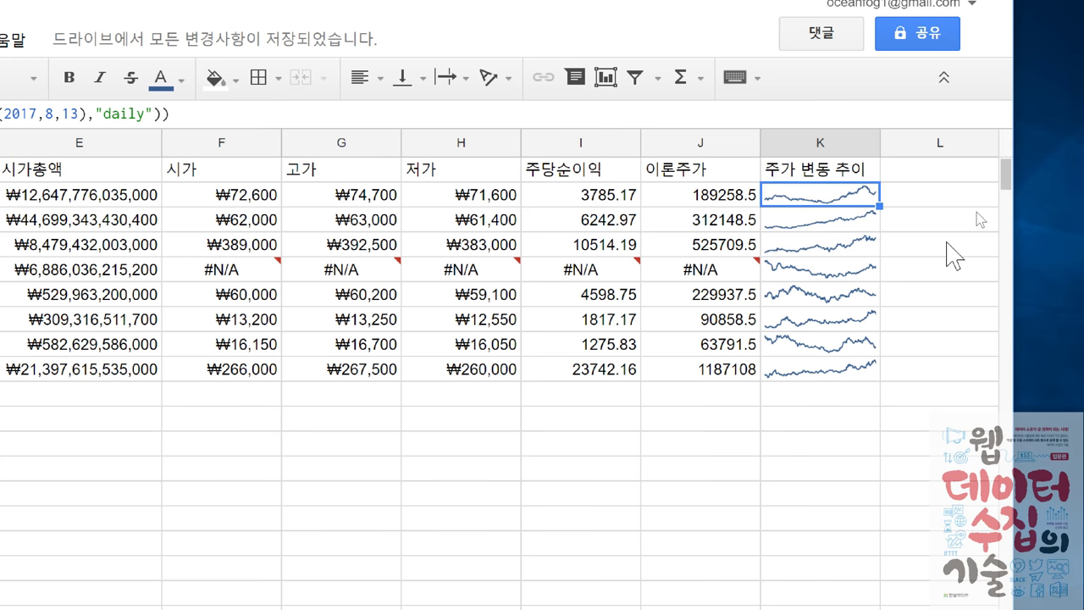
{"action": "key", "text": "Down"}
{"action": "key", "text": "Down"}
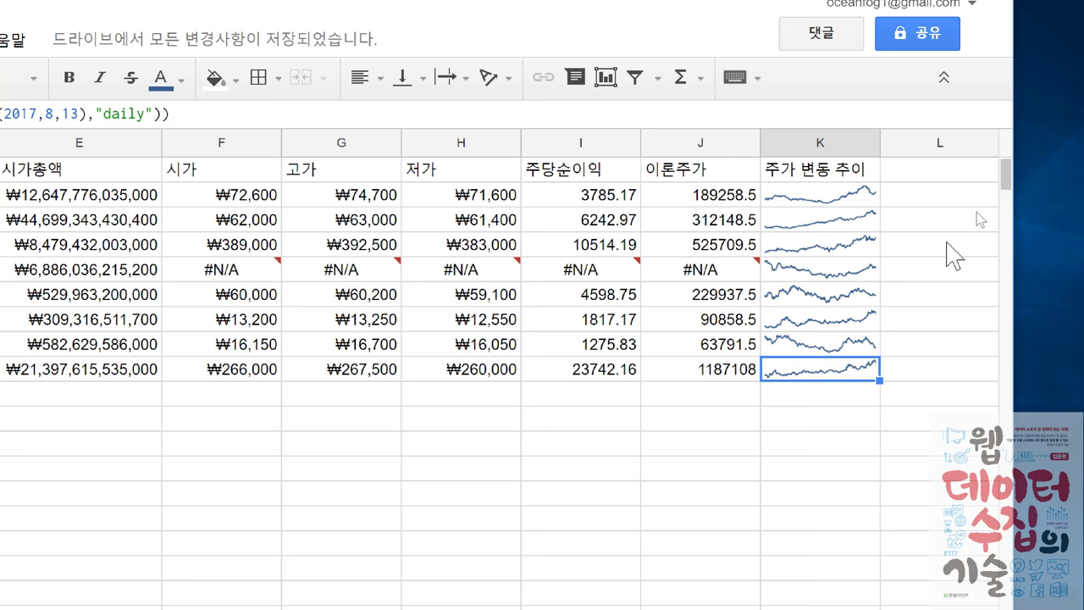
- Copy the nested googlefinance expression from inside the SPARKLINE formula in K2
{"action": "left_click", "coordinate": [847, 199]}
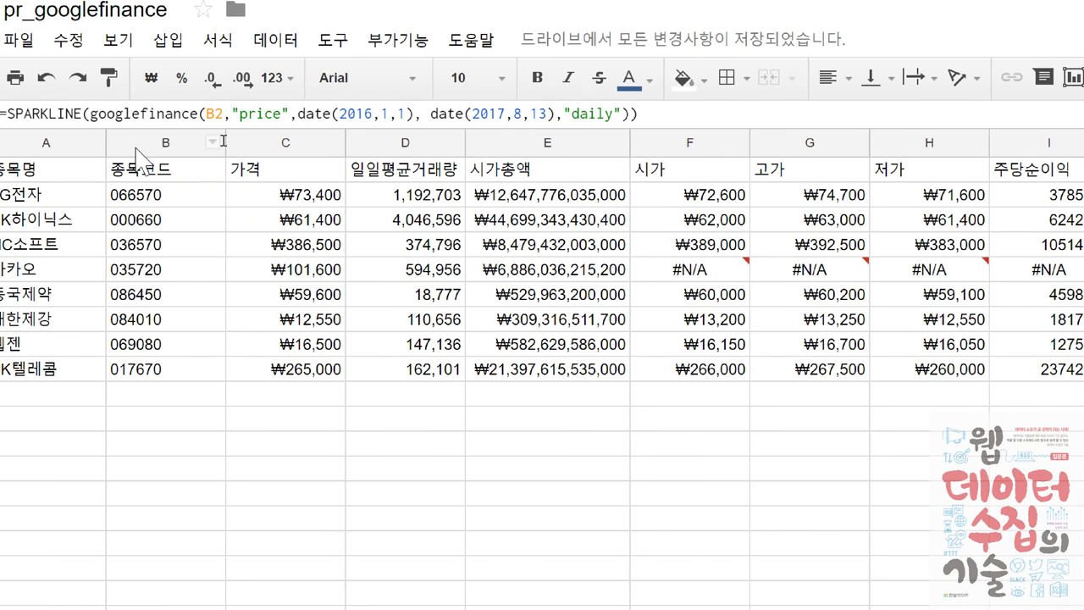
{"action": "left_click_drag", "start_coordinate": [204, 112], "coordinate": [270, 144]}
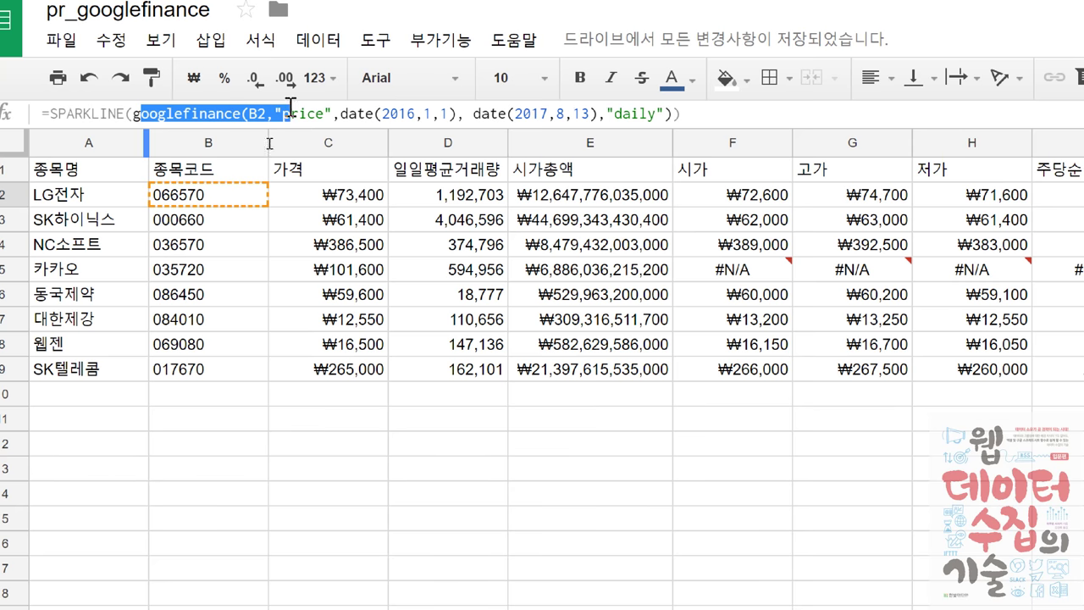
{"action": "left_click_drag", "start_coordinate": [135, 112], "coordinate": [680, 114]}
{"action": "key", "text": "ctrl+c"}
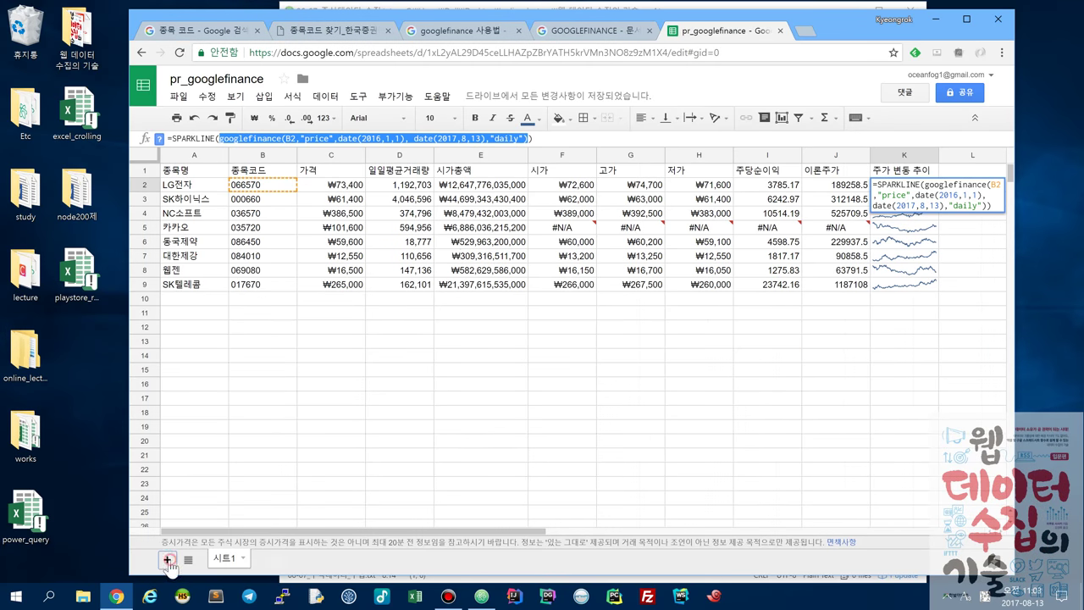
- Add a new sheet and enter =googlefinance(B2,"price",date(2016,1,1), date(2017,8,13),"daily") in A1
{"action": "left_click", "coordinate": [168, 561]}
{"action": "type", "text": "="}
{"action": "key", "text": "ctrl+v"}
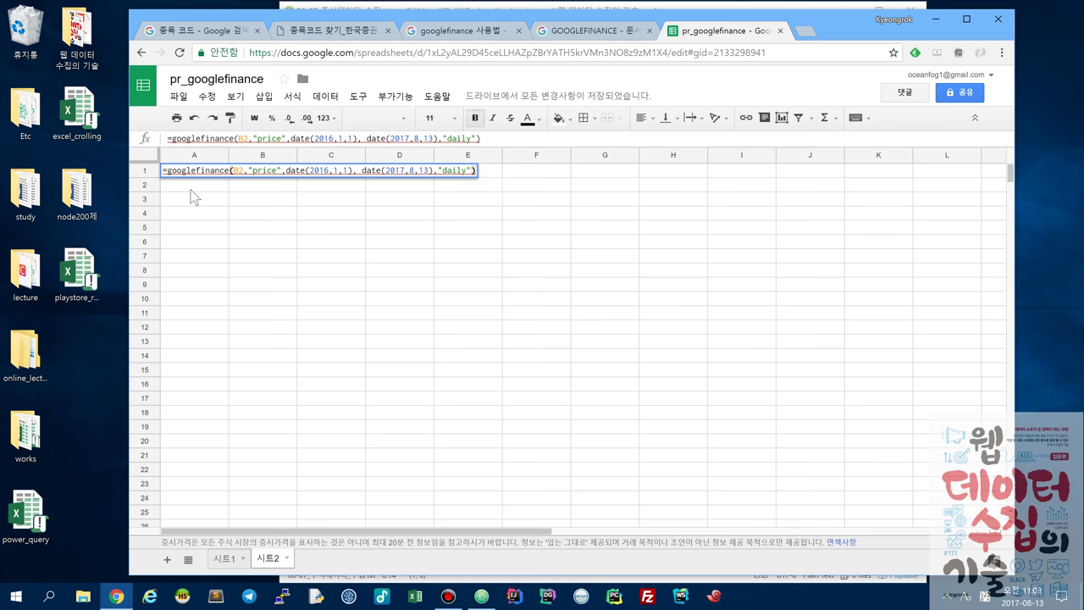
{"action": "key", "text": "Return"}
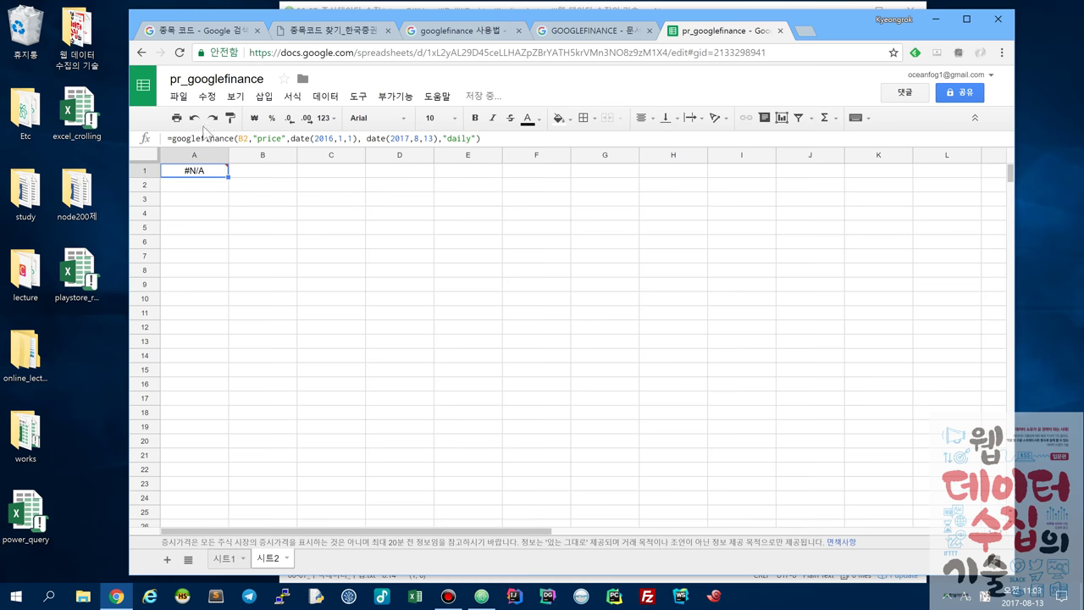
- Replace the B2 reference in A1's googlefinance formula with the stock code "000660"
{"action": "left_click", "coordinate": [244, 139]}
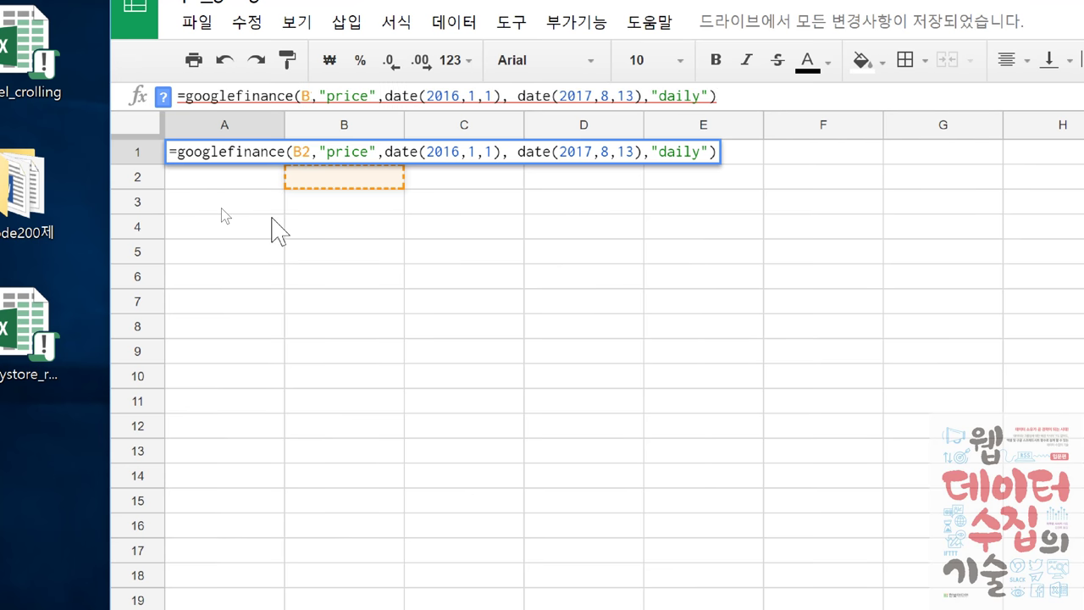
{"action": "key", "text": "BackSpace"}
{"action": "key", "text": "BackSpace"}
{"action": "type", "text": "\""}
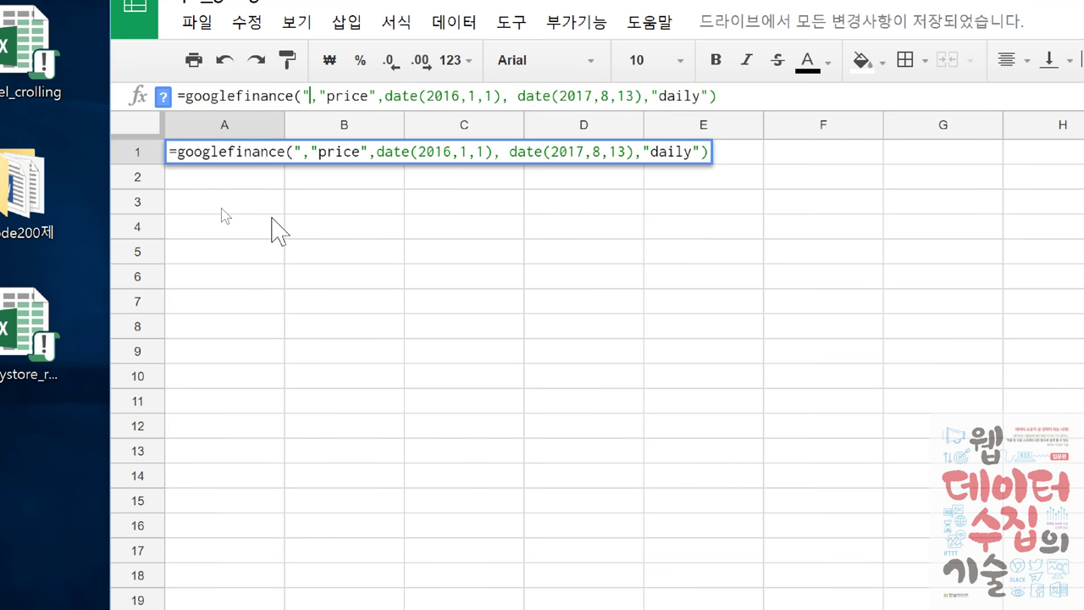
{"action": "type", "text": "000660\""}
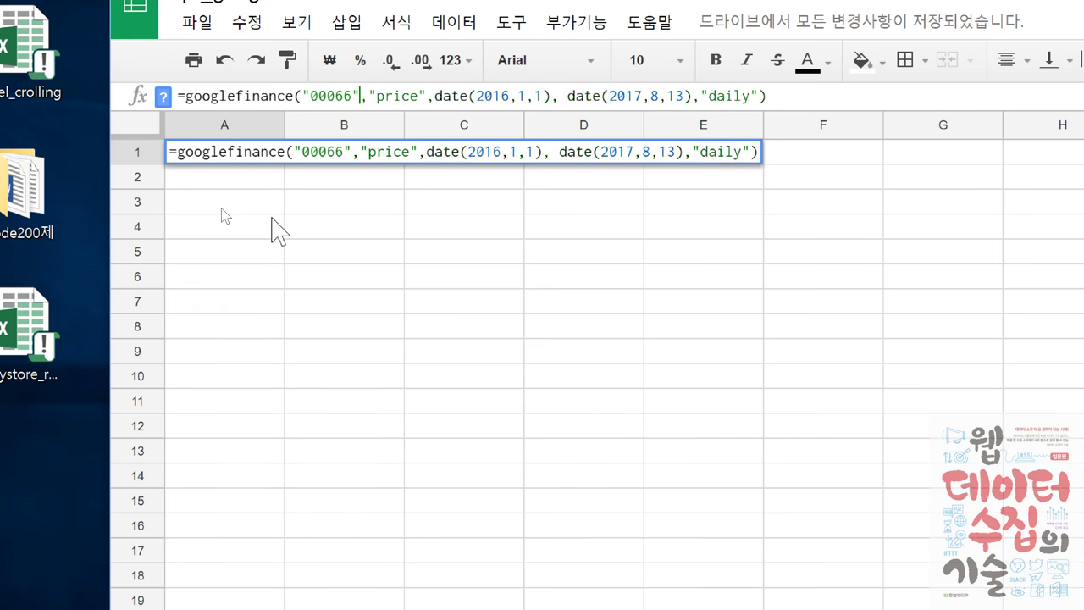
{"action": "key", "text": "Return"}
{"action": "key", "text": "Up"}
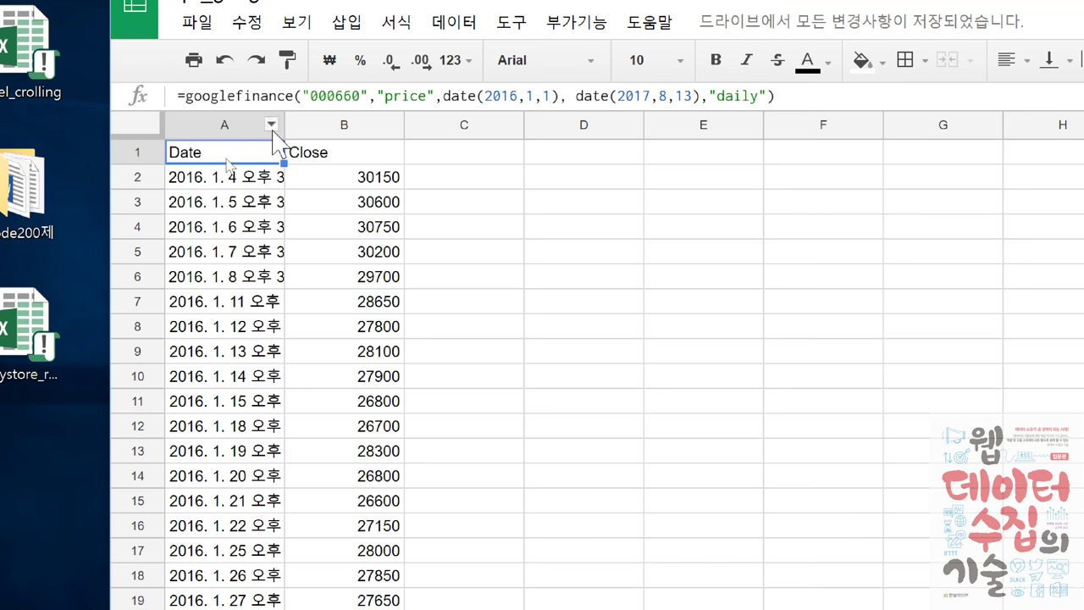
- Widen column A enough to fit the full date and time of each record
{"action": "left_click_drag", "start_coordinate": [286, 136], "coordinate": [319, 135]}
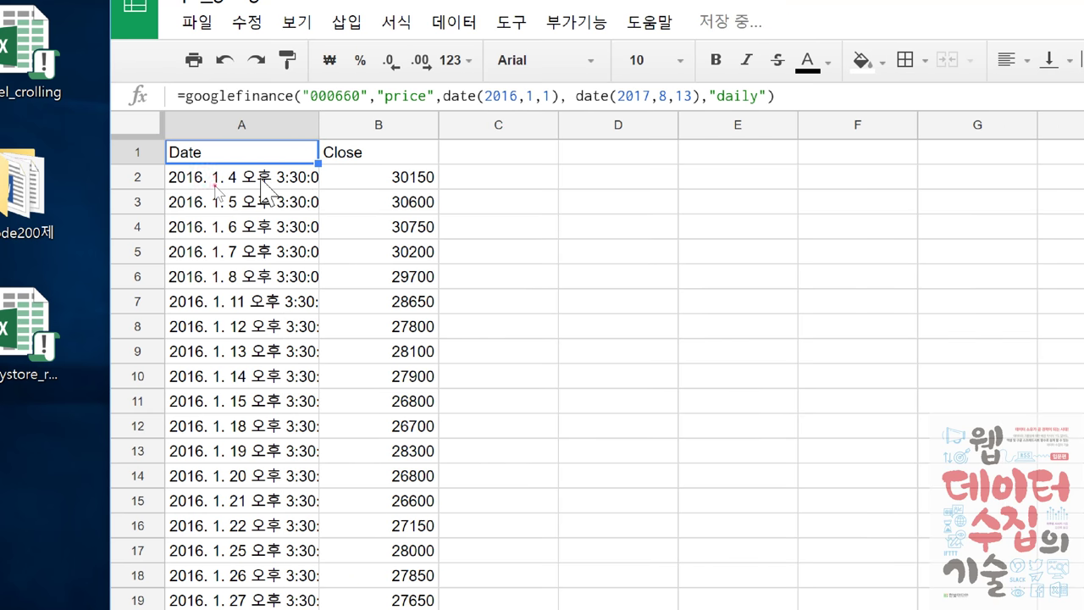
{"action": "left_click", "coordinate": [260, 180]}
{"action": "scroll", "coordinate": [347, 275], "scroll_direction": "down", "scroll_amount": 1}
{"action": "scroll", "coordinate": [343, 275], "scroll_direction": "up", "scroll_amount": 1}
{"action": "scroll", "coordinate": [330, 292], "scroll_direction": "down", "scroll_amount": 1}
{"action": "scroll", "coordinate": [339, 327], "scroll_direction": "down", "scroll_amount": 13}
{"action": "scroll", "coordinate": [301, 356], "scroll_direction": "up", "scroll_amount": 1}
{"action": "scroll", "coordinate": [302, 360], "scroll_direction": "up", "scroll_amount": 13}
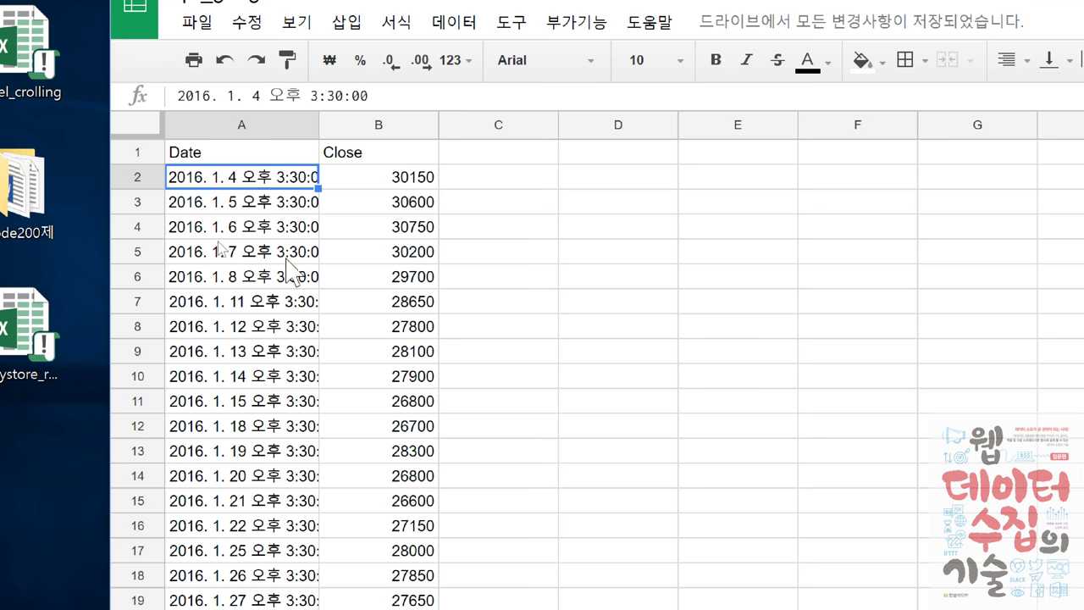
{"action": "left_click", "coordinate": [280, 303]}
{"action": "left_click", "coordinate": [273, 278]}
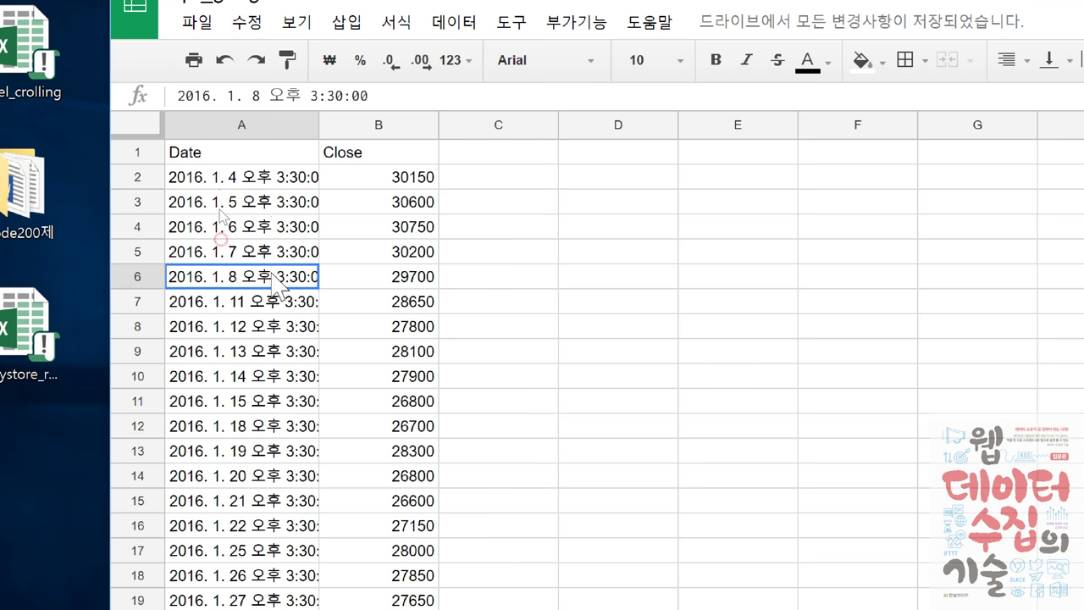
{"action": "left_click", "coordinate": [269, 182]}
{"action": "left_click_drag", "start_coordinate": [318, 136], "coordinate": [399, 134]}
- Examine the daily dates and closing prices down to the last record in row 399
{"action": "scroll", "coordinate": [393, 263], "scroll_direction": "down", "scroll_amount": 20}
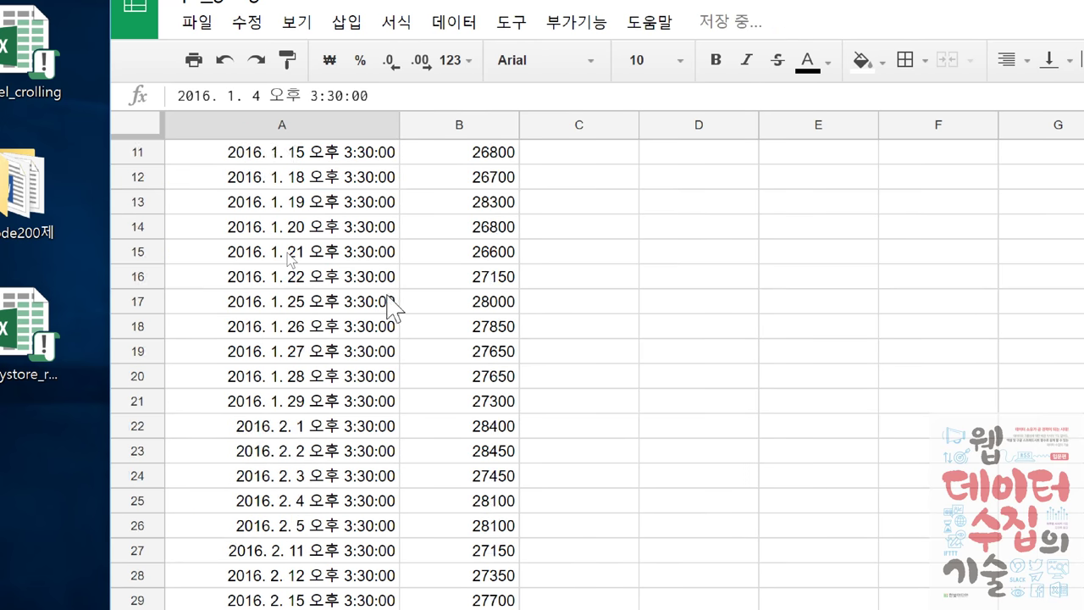
{"action": "scroll", "coordinate": [398, 347], "scroll_direction": "down", "scroll_amount": 20}
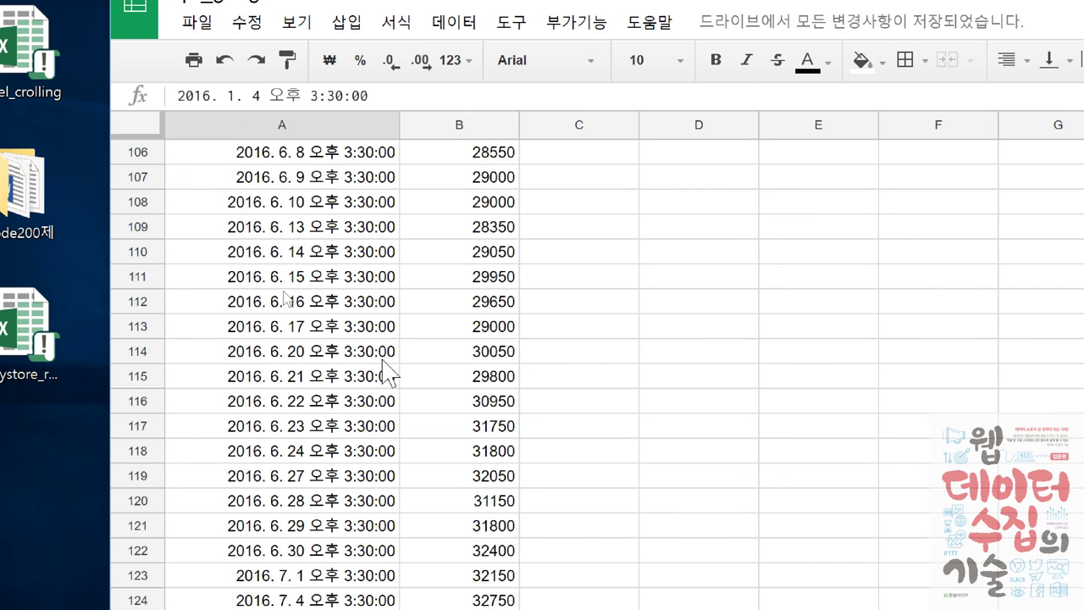
{"action": "scroll", "coordinate": [386, 377], "scroll_direction": "down", "scroll_amount": 20}
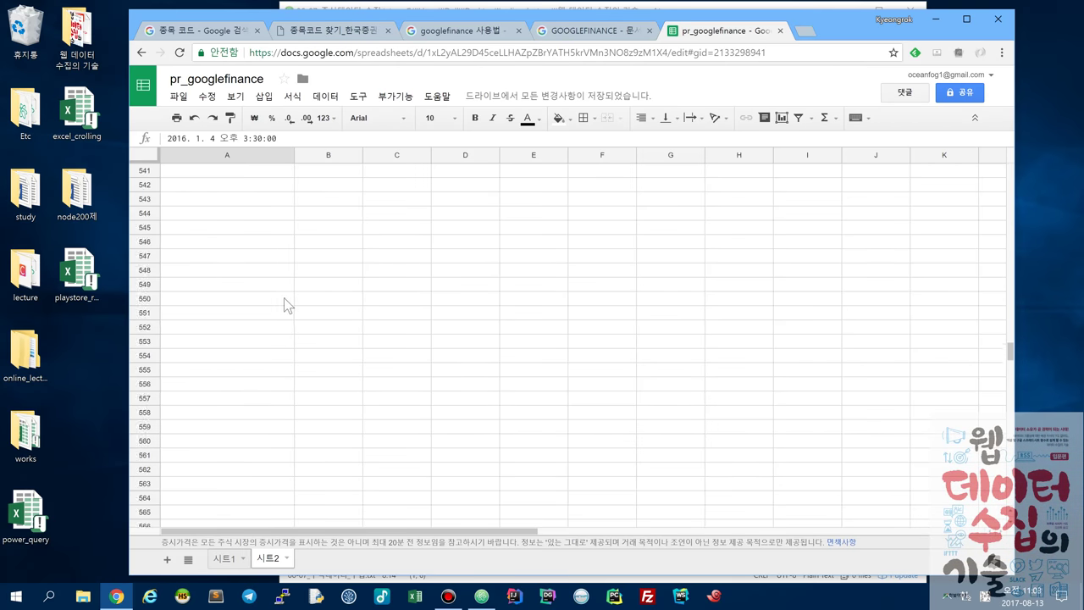
{"action": "scroll", "coordinate": [283, 303], "scroll_direction": "up", "scroll_amount": 20}
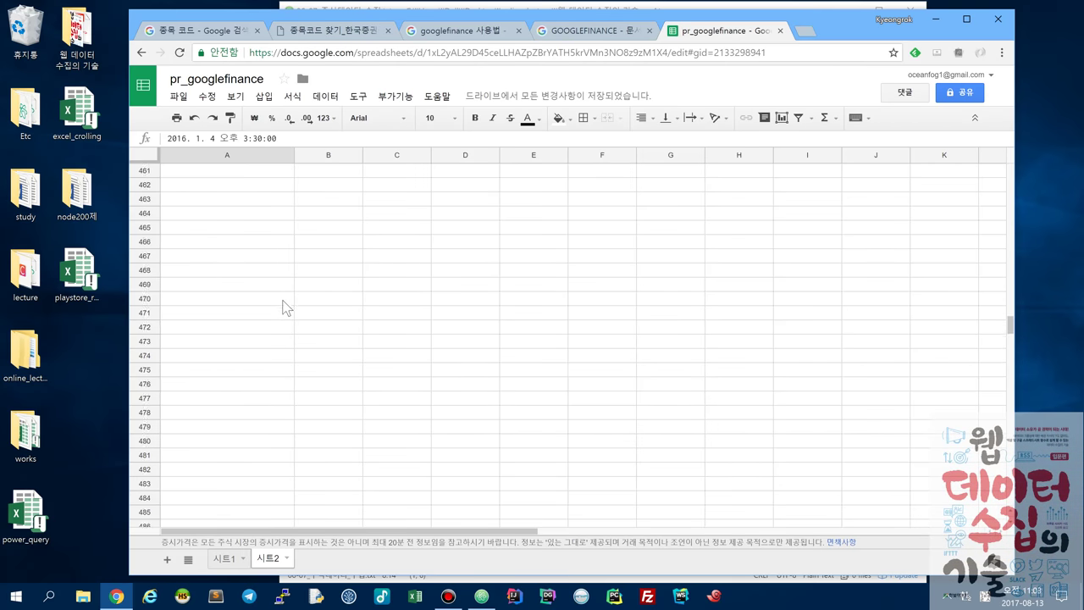
{"action": "scroll", "coordinate": [279, 312], "scroll_direction": "down", "scroll_amount": 20}
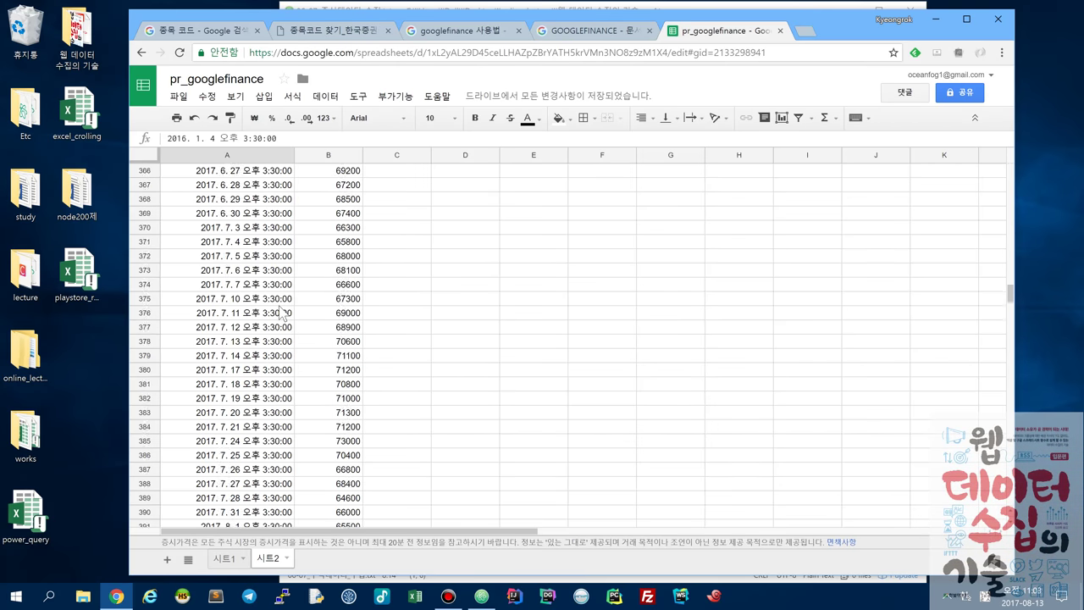
{"action": "scroll", "coordinate": [279, 312], "scroll_direction": "up", "scroll_amount": 10}
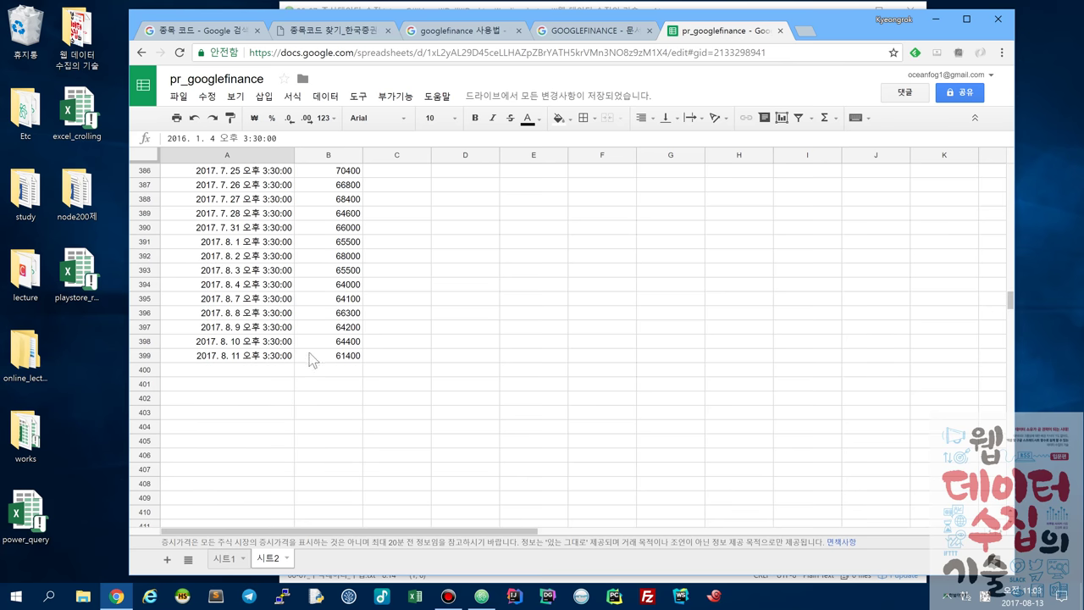
{"action": "left_click", "coordinate": [339, 356]}
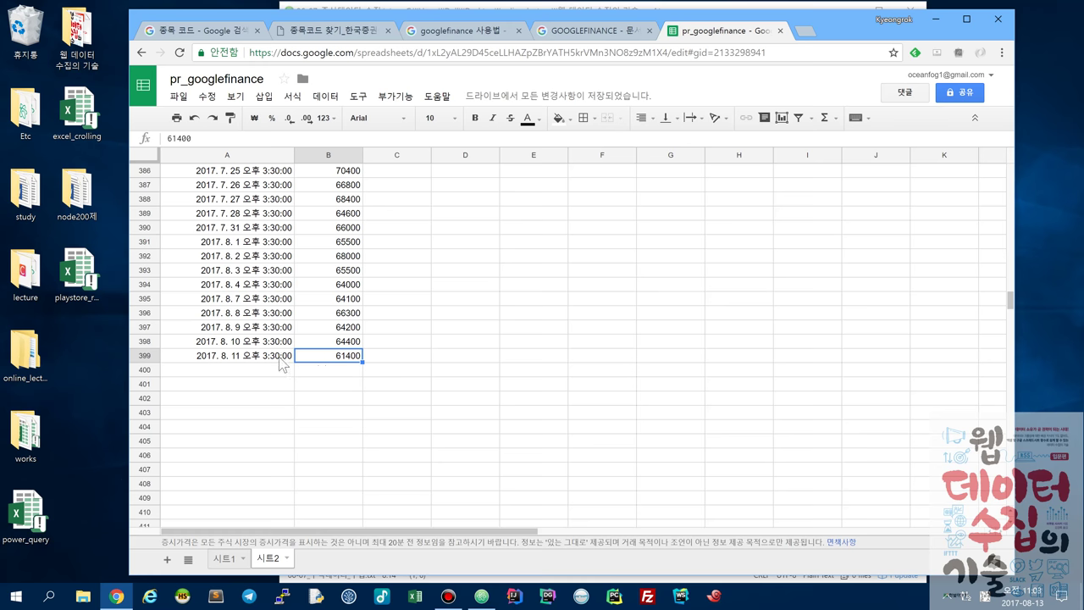
- Review the Close column again from B2 downward and switch back to the 시트1 sheet
{"action": "scroll", "coordinate": [319, 360], "scroll_direction": "up", "scroll_amount": 20}
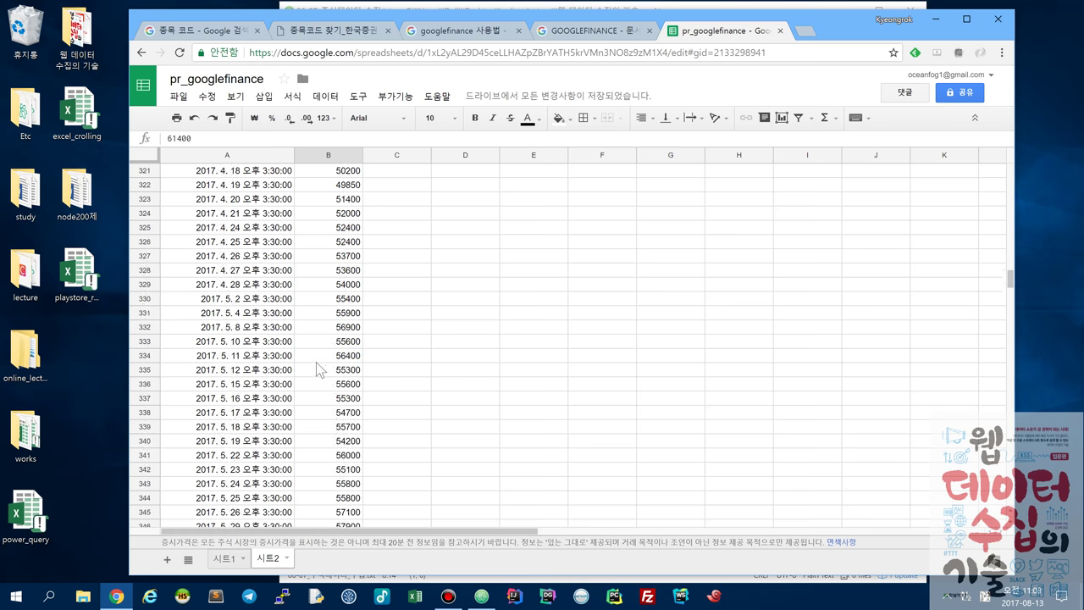
{"action": "scroll", "coordinate": [310, 367], "scroll_direction": "up", "scroll_amount": 20}
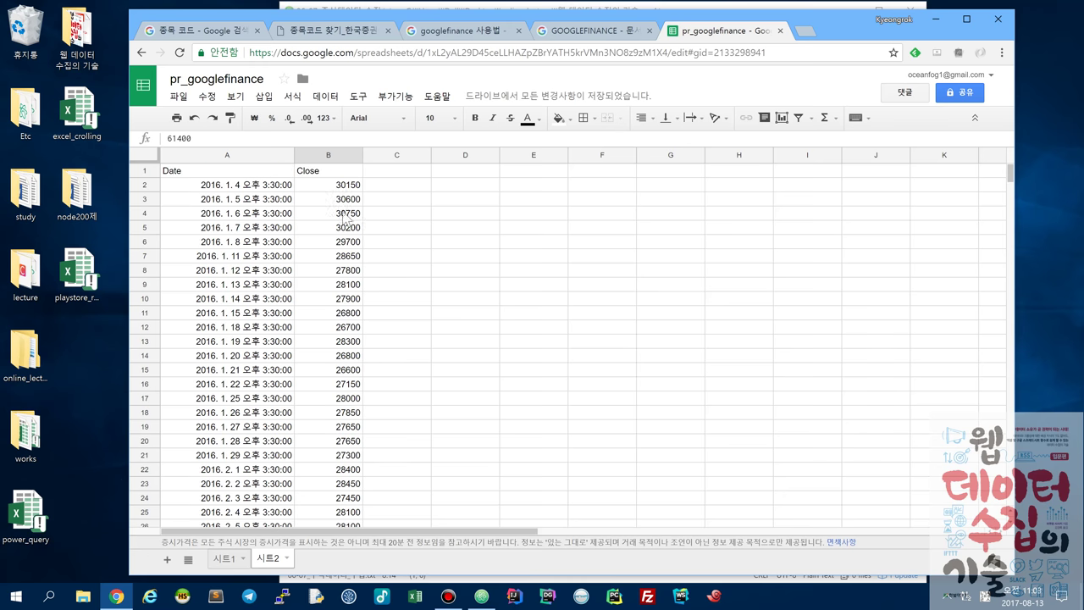
{"action": "left_click", "coordinate": [345, 190]}
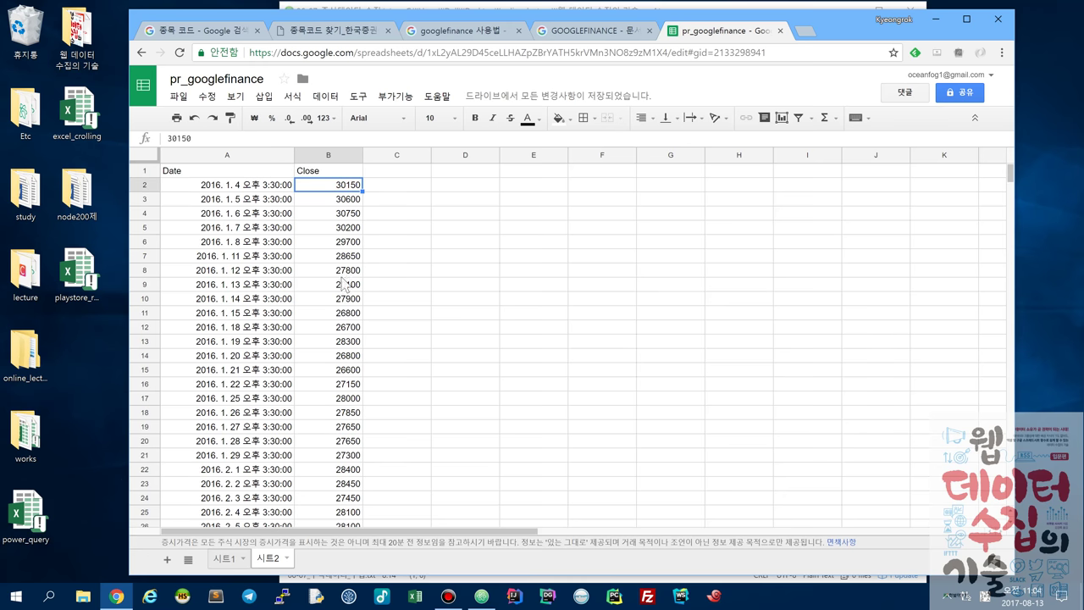
{"action": "scroll", "coordinate": [343, 284], "scroll_direction": "down", "scroll_amount": 20}
{"action": "scroll", "coordinate": [335, 295], "scroll_direction": "down", "scroll_amount": 20}
{"action": "key", "text": "ctrl+BackSpace"}
{"action": "left_click", "coordinate": [225, 558]}
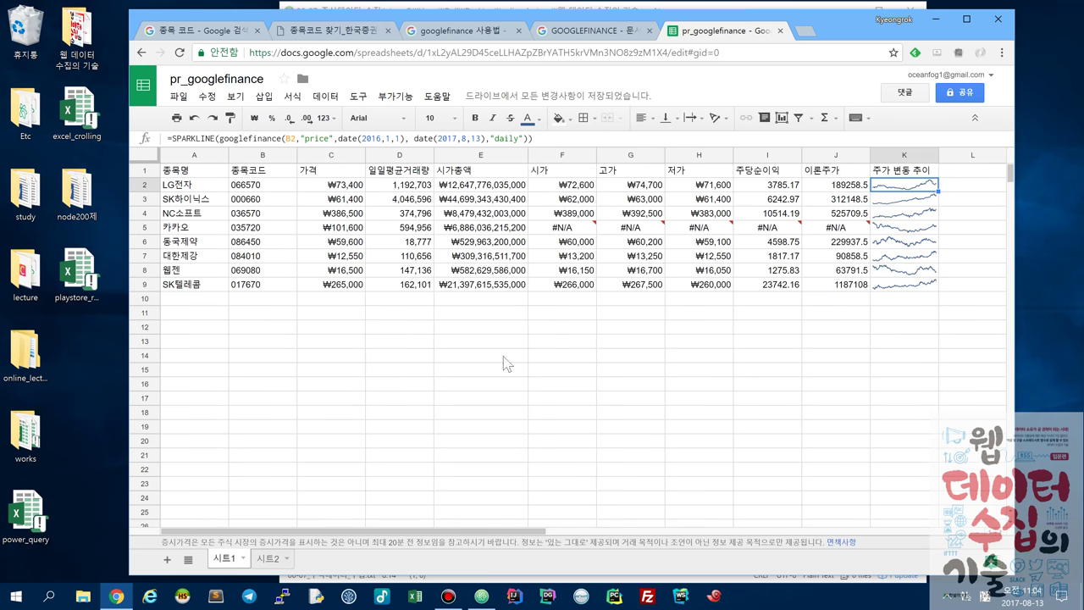